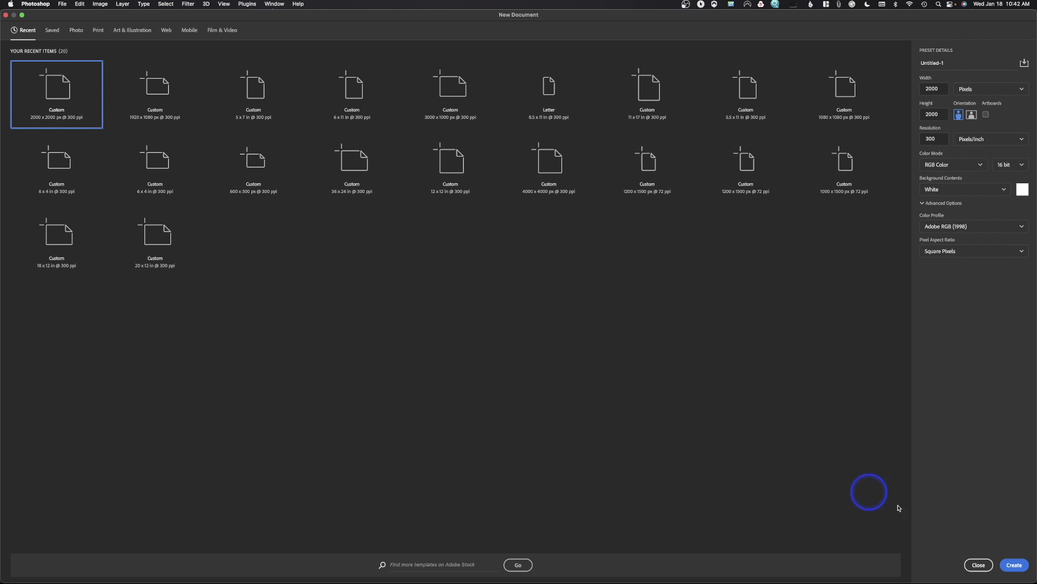
Create the 2000 × 2000 px, 300 ppi document with a white background
{"action": "left_click", "coordinate": [1014, 565]}
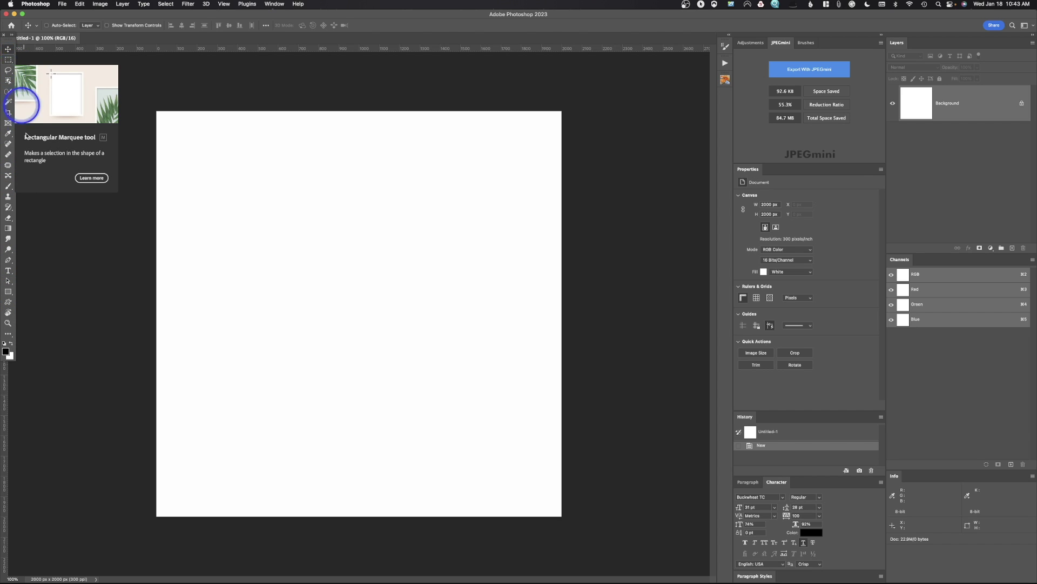
Select the Rectangle shape tool for drawing on the blank canvas
{"action": "left_click", "coordinate": [8, 292]}
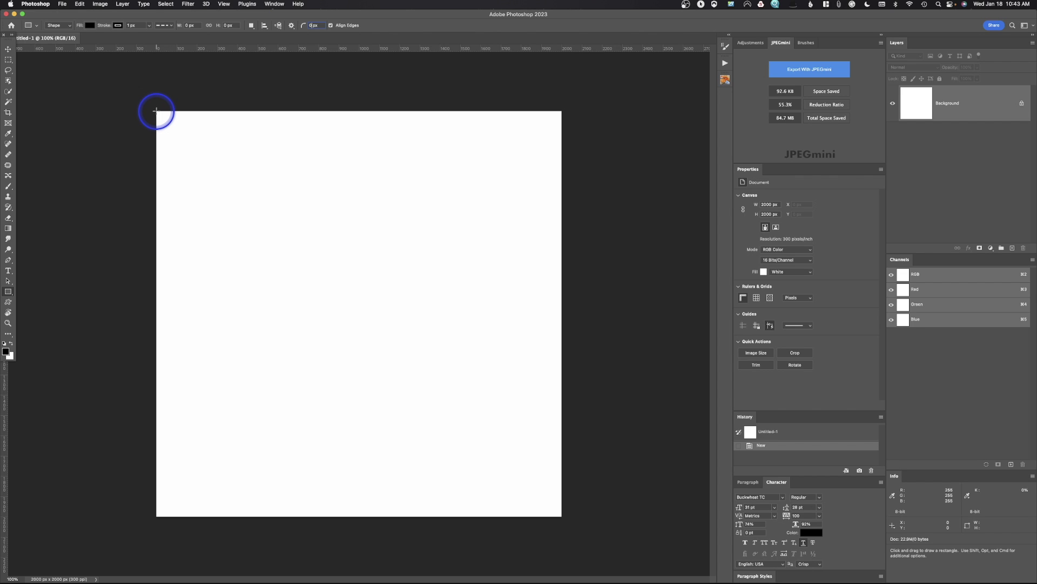
Draw a 50 px full-height black bar down the left edge with no stroke
{"action": "left_click_drag", "start_coordinate": [157, 110], "coordinate": [166, 519]}
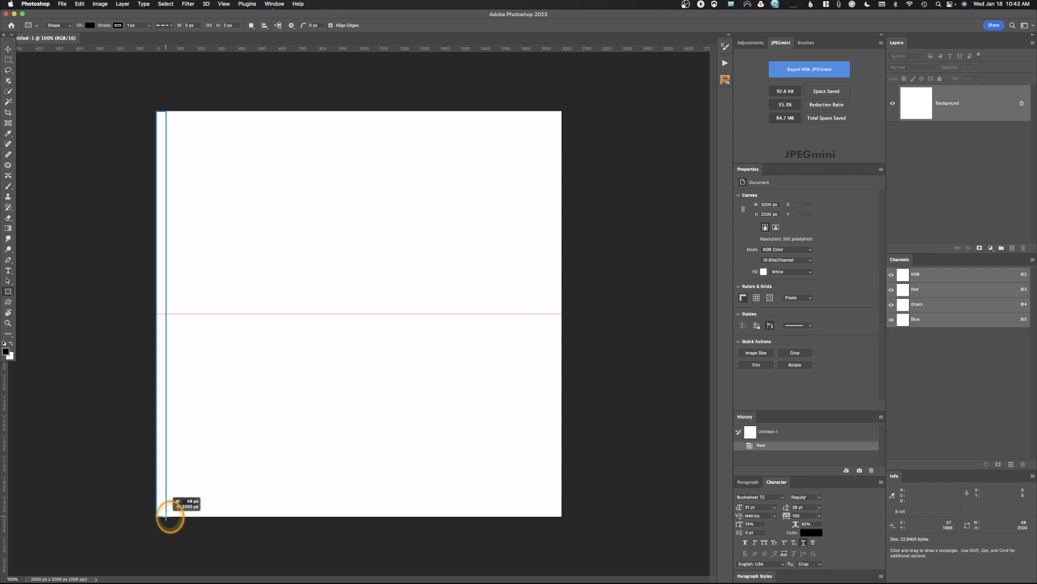
{"action": "left_click_drag", "start_coordinate": [165, 519], "coordinate": [166, 516]}
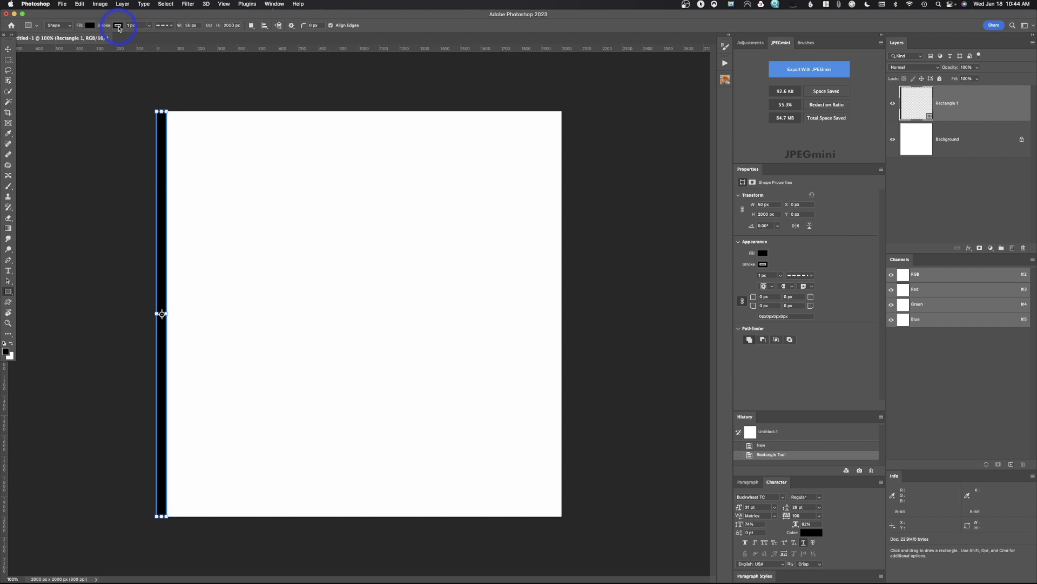
{"action": "left_click", "coordinate": [119, 25]}
{"action": "left_click", "coordinate": [74, 43]}
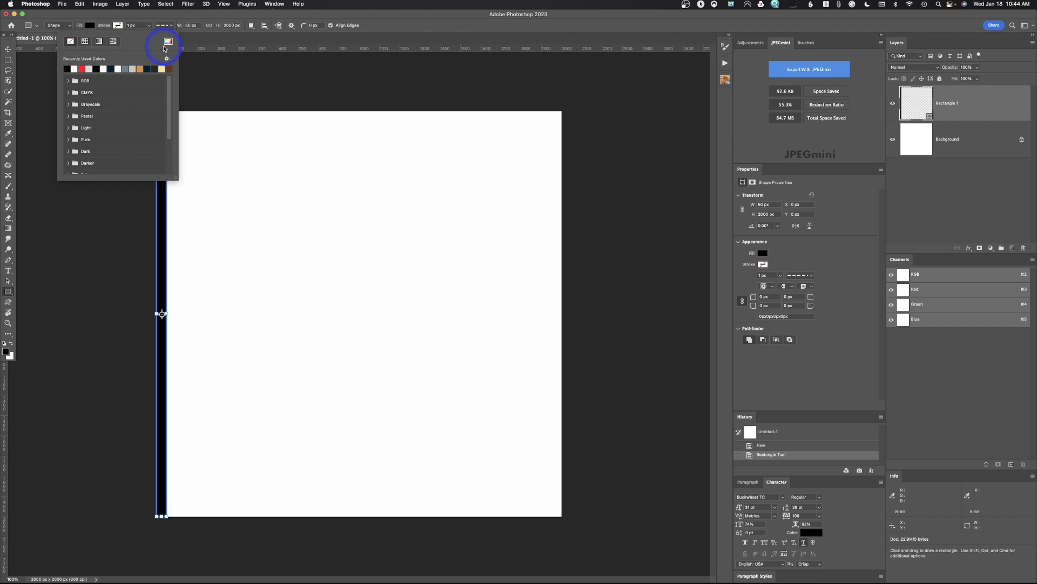
{"action": "left_click", "coordinate": [164, 197]}
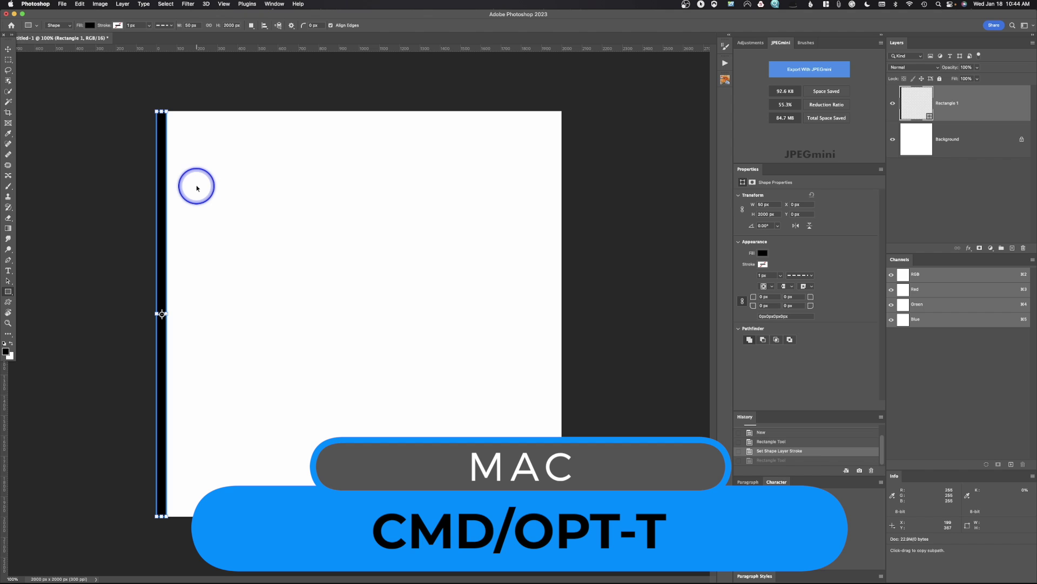
{"action": "key", "text": "super+t"}
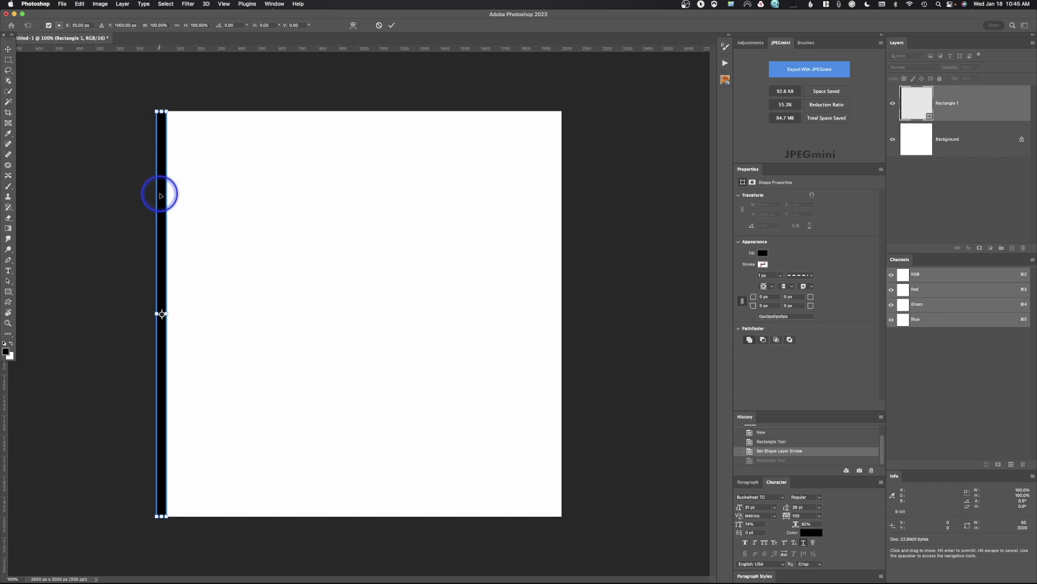
Move the duplicate bar about 100 px right to X 100 px and commit it
{"action": "left_click_drag", "start_coordinate": [160, 195], "coordinate": [181, 193]}
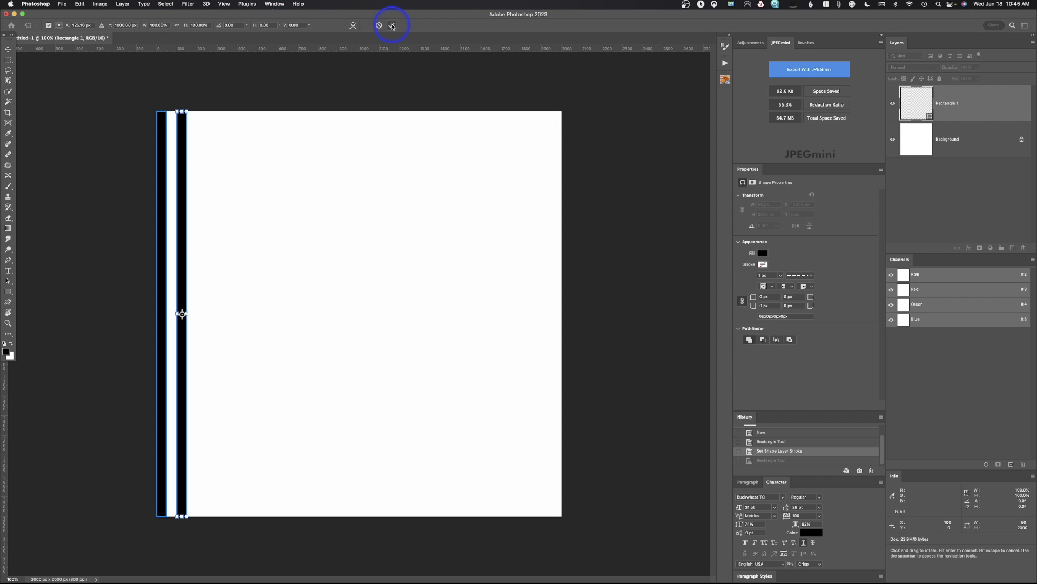
{"action": "left_click", "coordinate": [392, 26]}
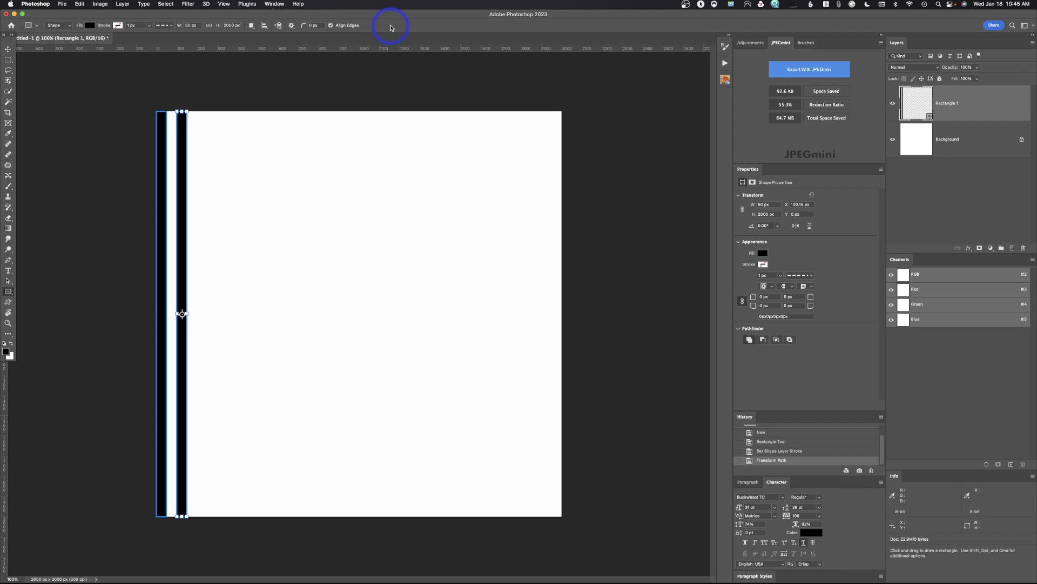
Repeat the copy-and-shift four times to stripe the whole width, then hide Rectangle 1
{"action": "key", "text": "alt+shift+super+t"}
{"action": "key", "text": "alt+shift+super+t"}
{"action": "key", "text": "alt+shift+super+t"}
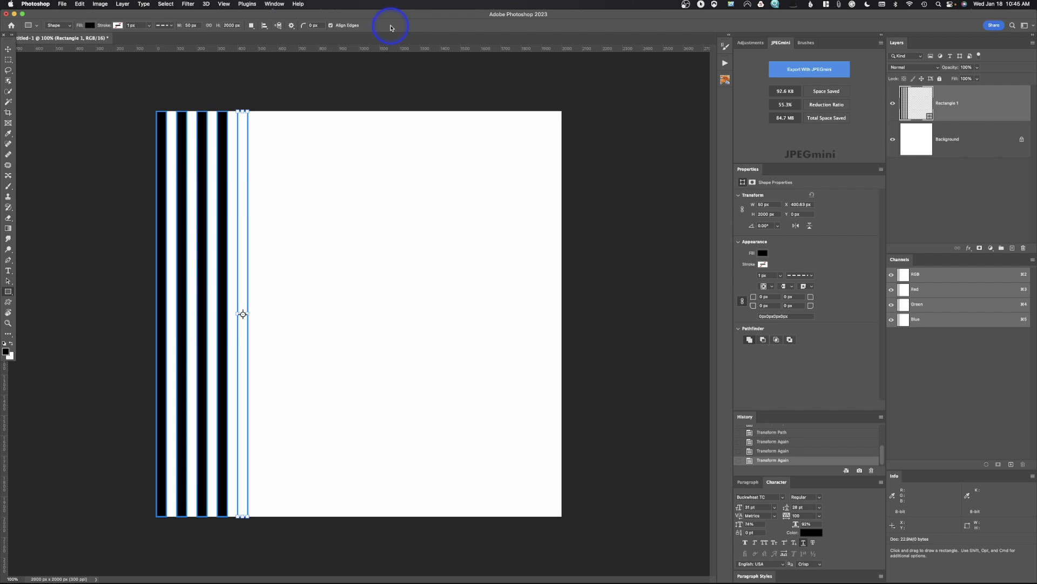
{"action": "key", "text": "alt+shift+super+t"}
{"action": "key", "text": "alt+shift+super+t"}
{"action": "key", "text": "alt+shift+super+t"}
{"action": "key", "text": "alt+shift+super+t"}
{"action": "key", "text": "alt+shift+super+t"}
{"action": "key", "text": "alt+shift+super+t"}
{"action": "key", "text": "alt+shift+super+t"}
{"action": "key", "text": "alt+shift+super+t"}
{"action": "key", "text": "alt+shift+super+t"}
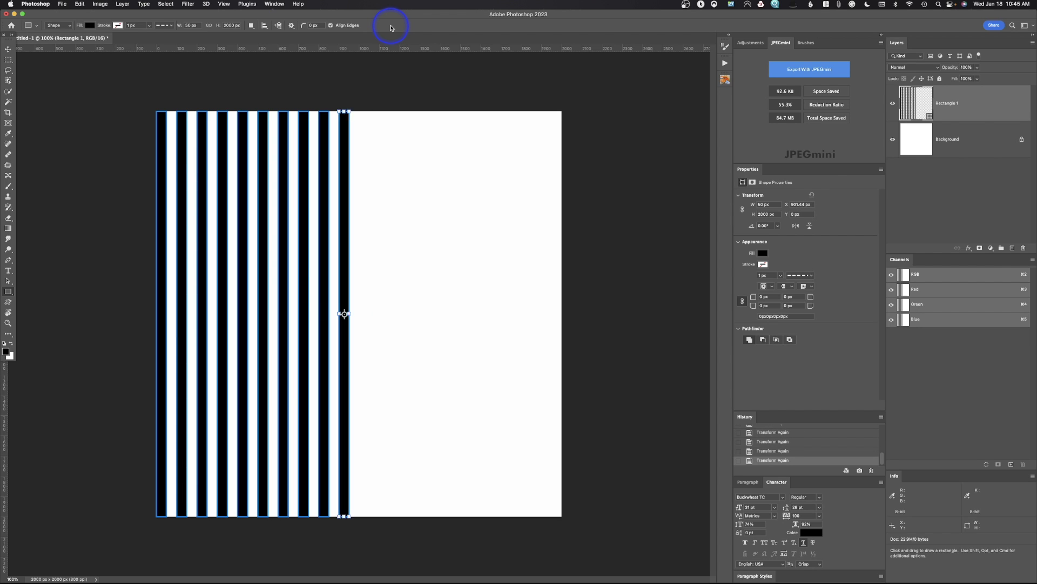
{"action": "key", "text": "alt+shift+super+t"}
{"action": "key", "text": "alt+shift+super+t"}
{"action": "key", "text": "alt+shift+super+t"}
{"action": "key", "text": "alt+shift+super+t"}
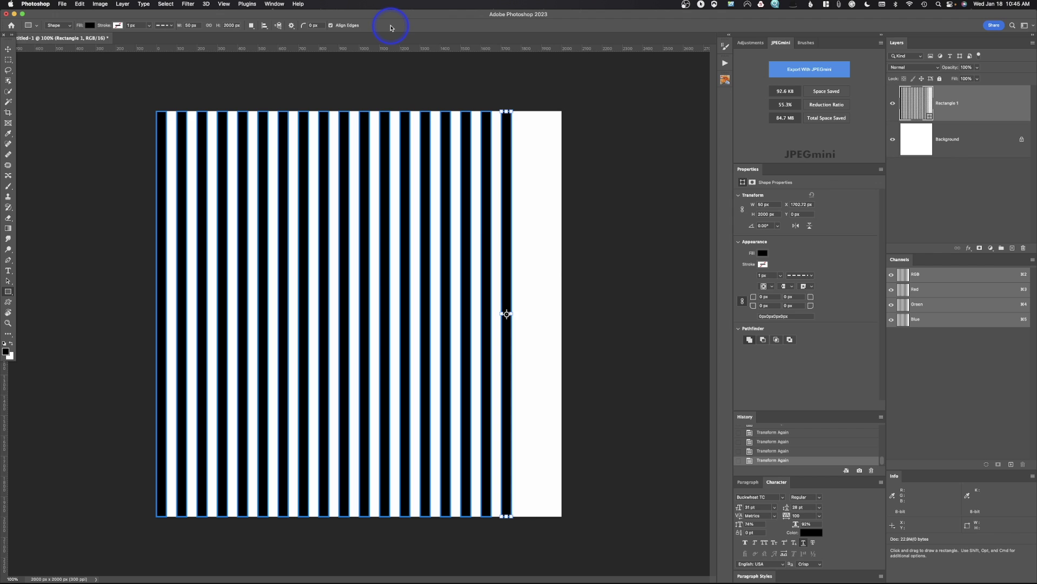
{"action": "key", "text": "alt+shift+super+t"}
{"action": "key", "text": "alt+shift+super+t"}
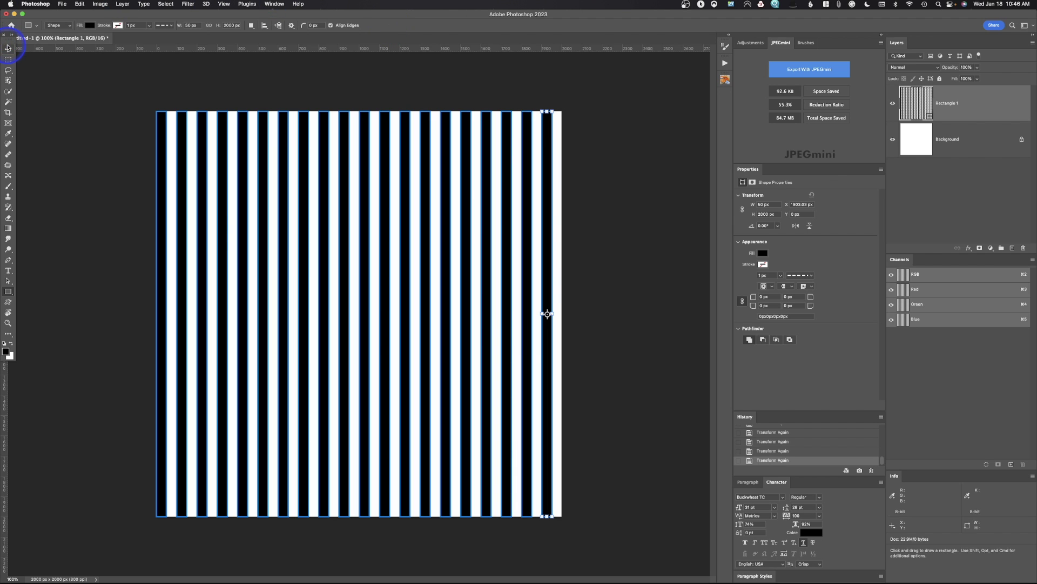
{"action": "left_click", "coordinate": [8, 48]}
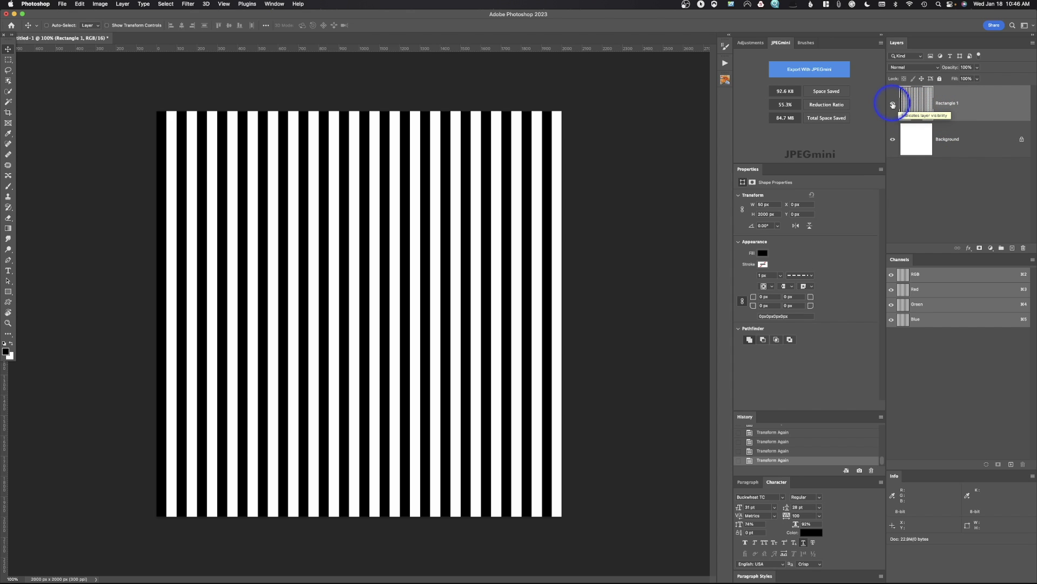
{"action": "left_click", "coordinate": [893, 105]}
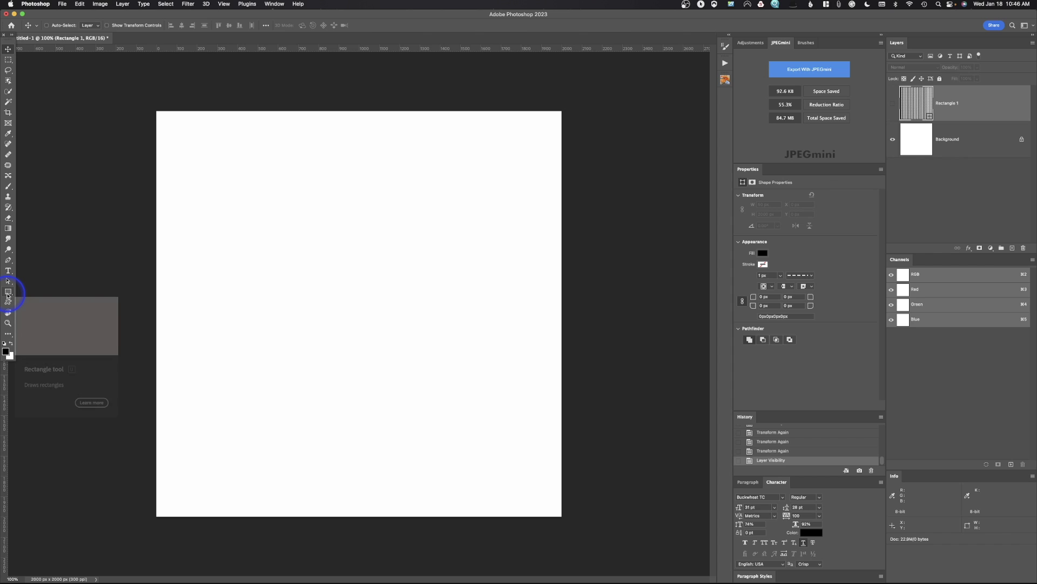
Draw a new 48 px full-height black bar, Rectangle 2, along the left edge
{"action": "left_click", "coordinate": [8, 293]}
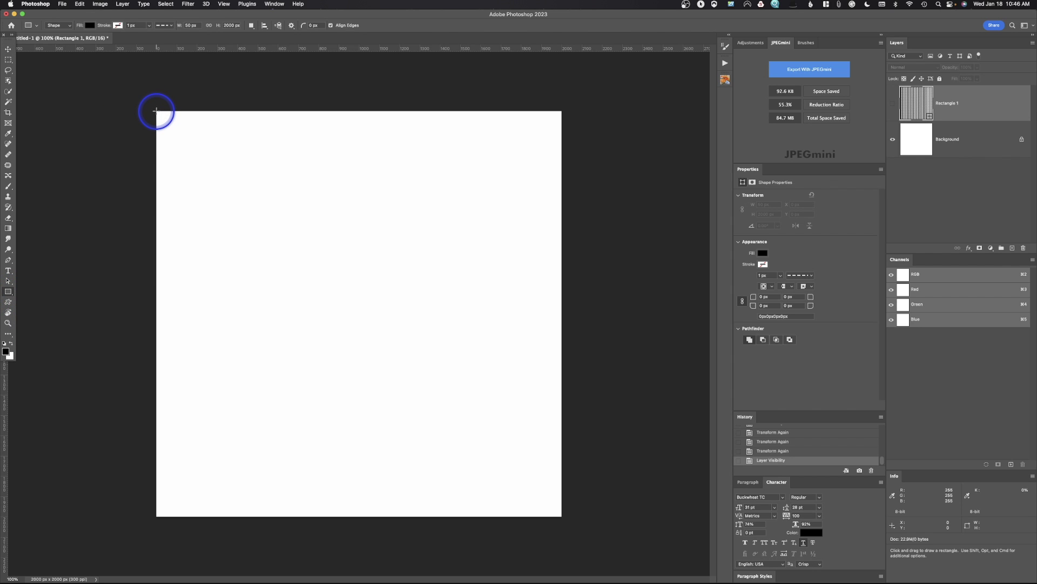
{"action": "left_click_drag", "start_coordinate": [156, 111], "coordinate": [166, 517]}
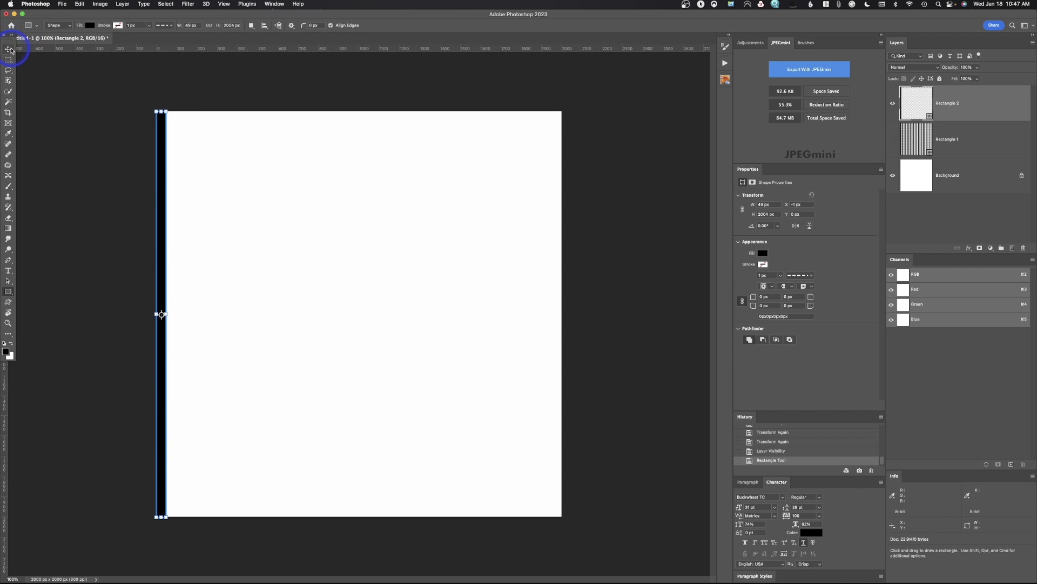
{"action": "left_click", "coordinate": [8, 49]}
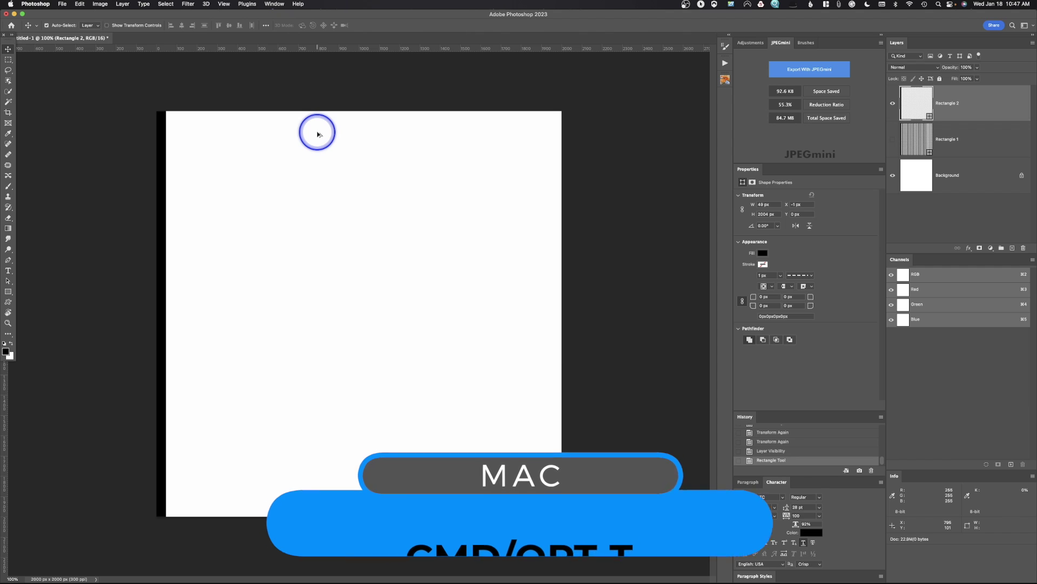
{"action": "key", "text": "super+alt+t"}
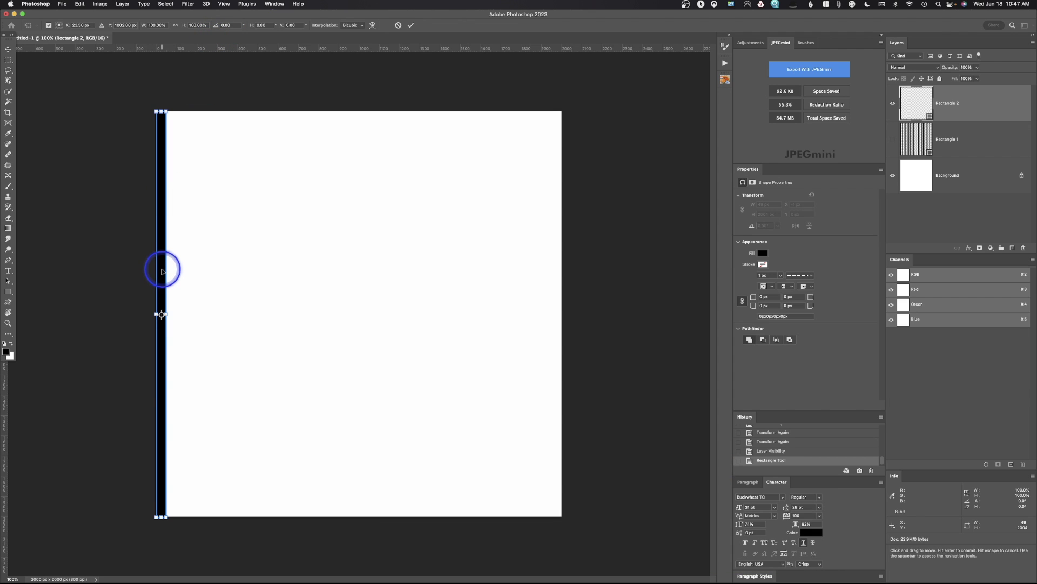
Copy the bar about 120 px right, then repeat it as stripe layers across the canvas
{"action": "left_click_drag", "start_coordinate": [162, 270], "coordinate": [184, 268]}
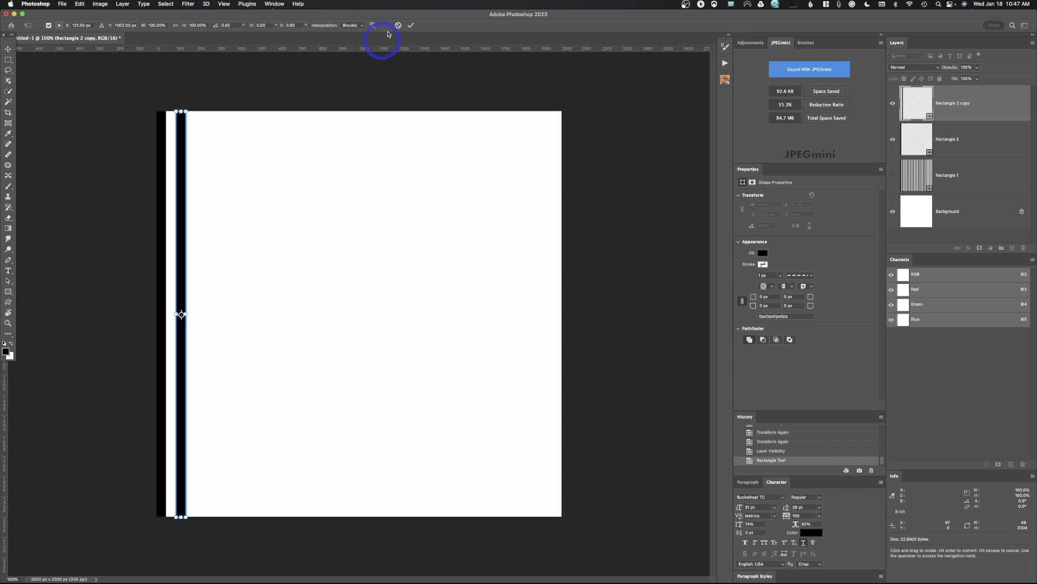
{"action": "left_click", "coordinate": [411, 26]}
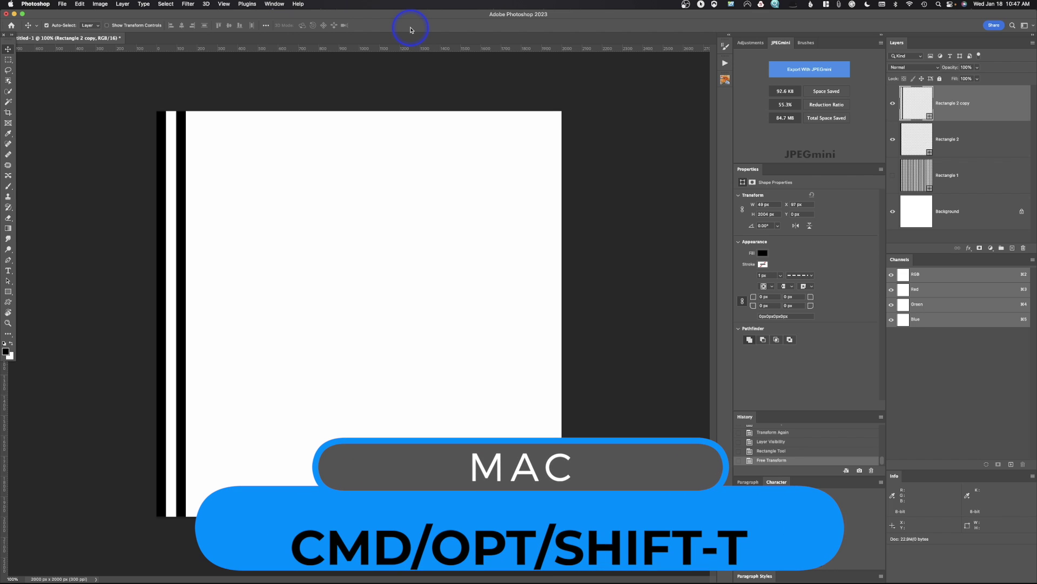
{"action": "key", "text": "super+alt+shift+t"}
{"action": "key", "text": "super+alt+shift+t"}
{"action": "key", "text": "super+alt+shift+t"}
{"action": "key", "text": "super+alt+shift+t"}
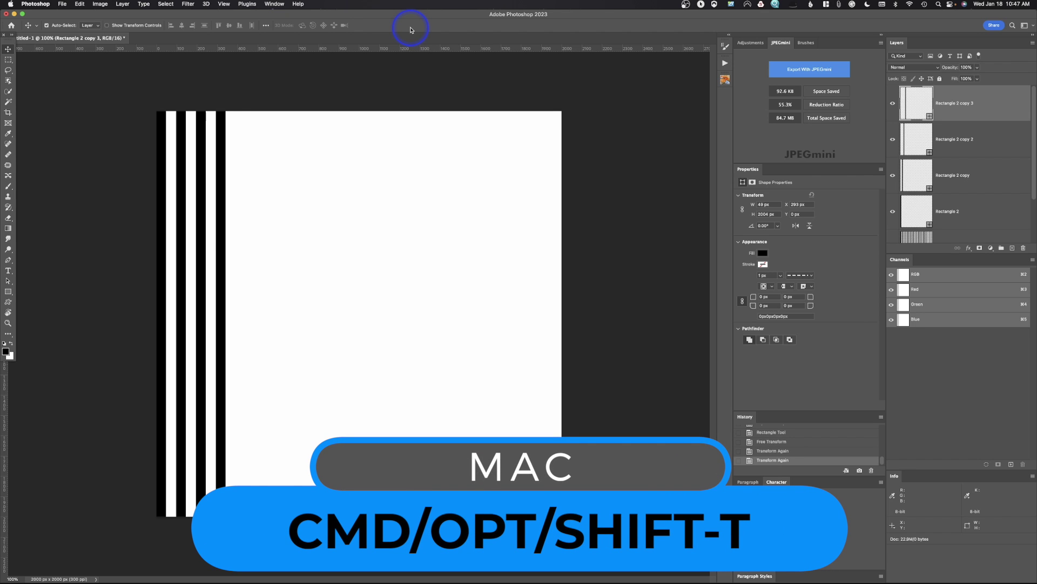
{"action": "key", "text": "super+alt+shift+t"}
{"action": "key", "text": "super+alt+shift+t"}
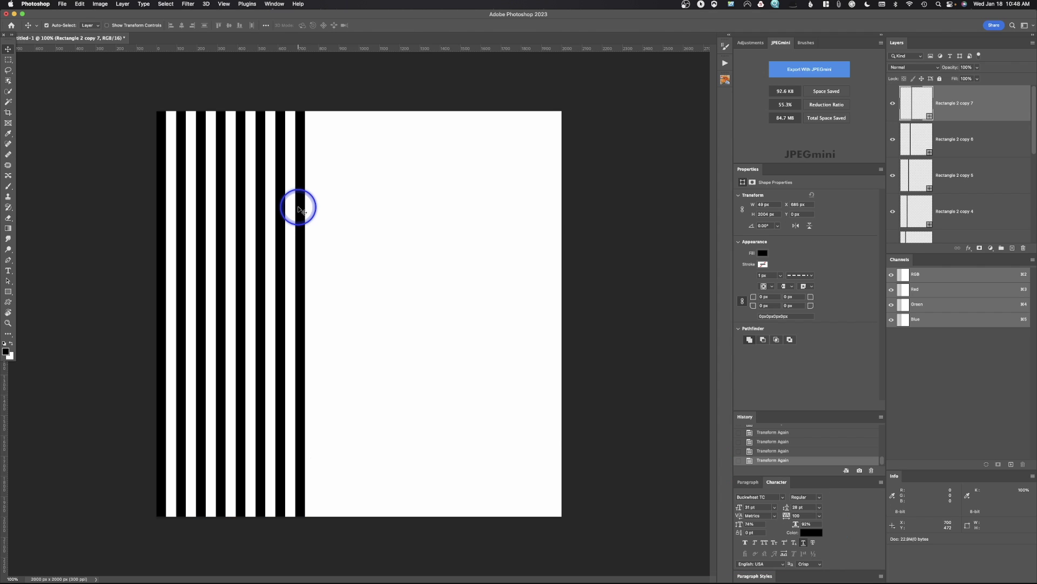
{"action": "key", "text": "super+alt+shift+t"}
{"action": "key", "text": "super+alt+shift+t"}
{"action": "key", "text": "super+alt+shift+t"}
{"action": "key", "text": "super+alt+shift+t"}
{"action": "key", "text": "super+alt+shift+t"}
{"action": "key", "text": "super+alt+shift+t"}
{"action": "key", "text": "super+alt+shift+t"}
{"action": "key", "text": "super+alt+shift+t"}
{"action": "key", "text": "super+alt+shift+t"}
{"action": "key", "text": "super+alt+shift+t"}
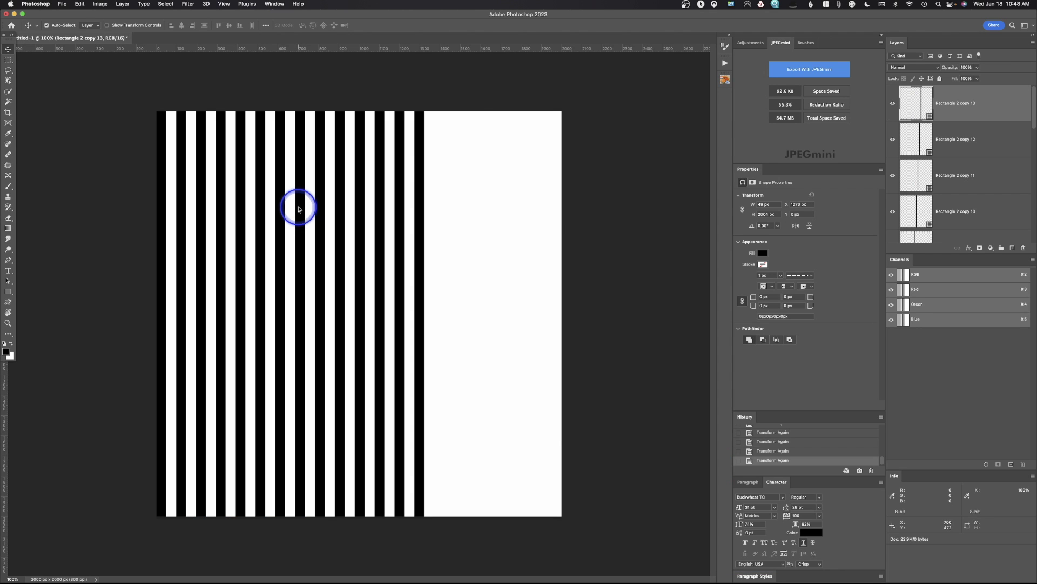
{"action": "key", "text": "super+alt+shift+t"}
{"action": "key", "text": "super+alt+shift+t"}
{"action": "key", "text": "super+alt+shift+t"}
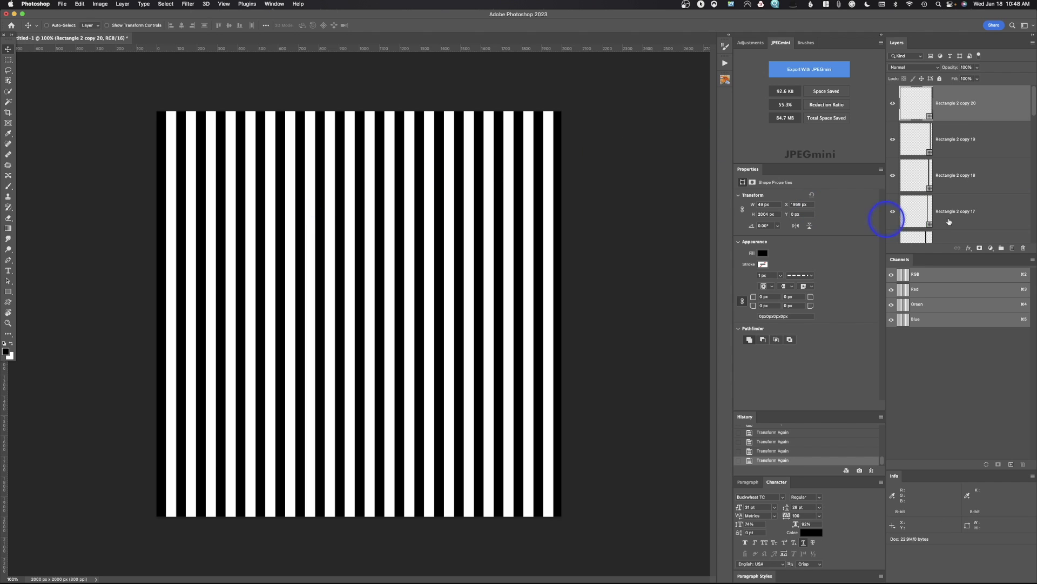
Delete all the Rectangle 2 stripe layers, leaving only the white Background
{"action": "scroll", "coordinate": [1014, 211], "scroll_direction": "down", "scroll_amount": 5}
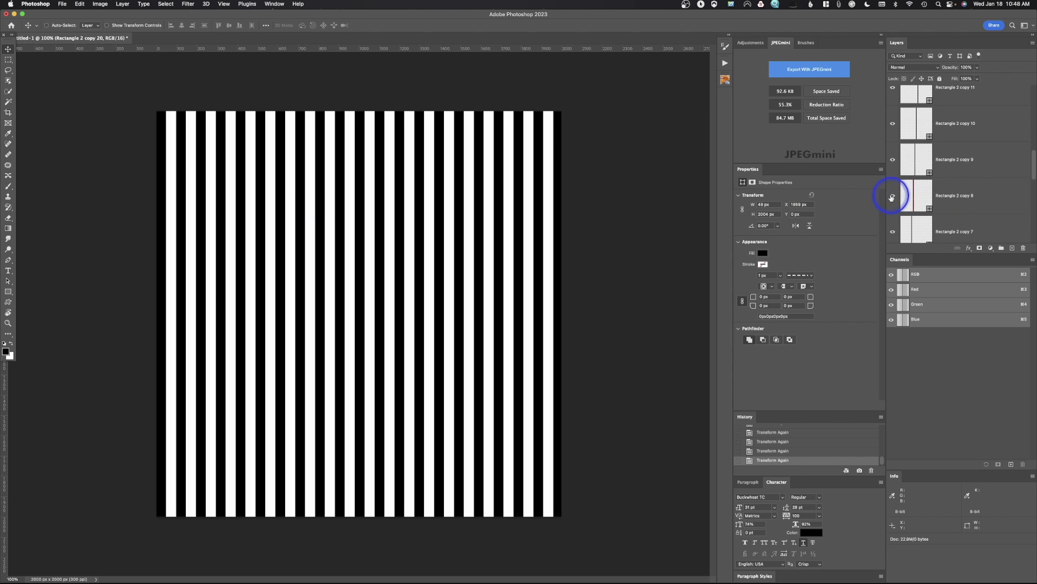
{"action": "left_click", "coordinate": [892, 196]}
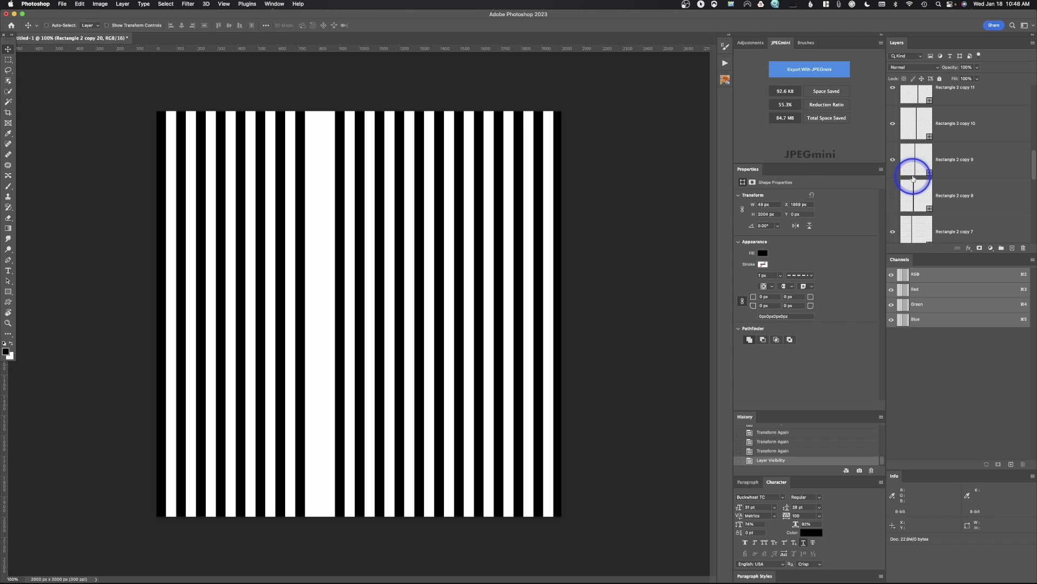
{"action": "left_click_drag", "start_coordinate": [913, 178], "coordinate": [1023, 247]}
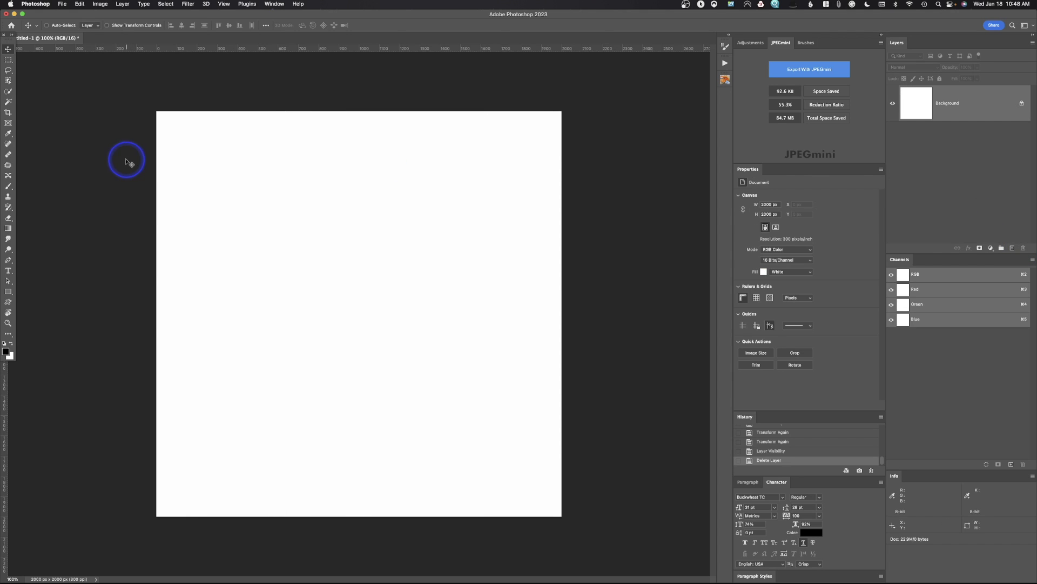
{"action": "left_click", "coordinate": [8, 291]}
{"action": "left_click_drag", "start_coordinate": [156, 98], "coordinate": [190, 524]}
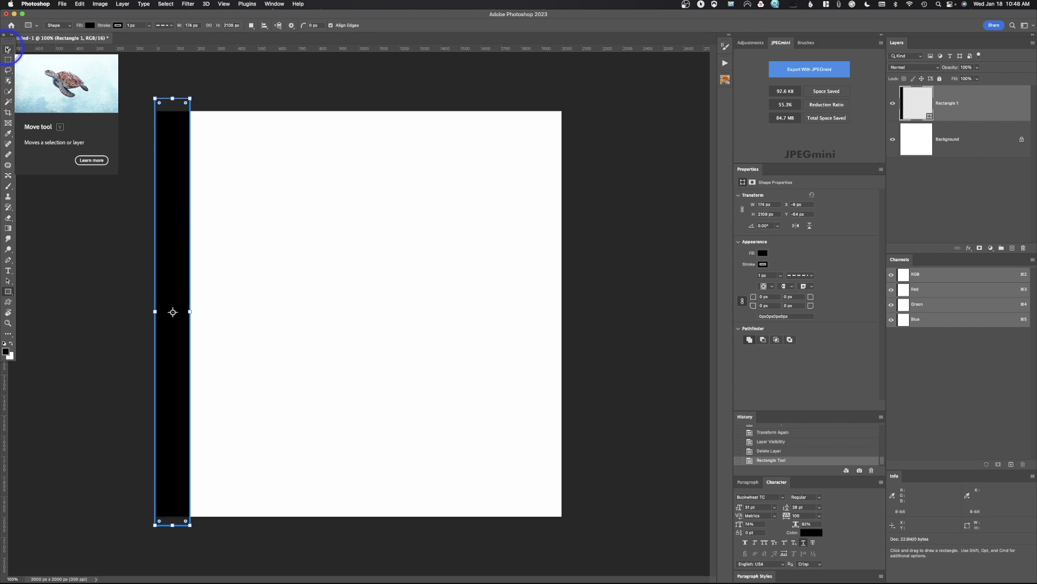
{"action": "left_click", "coordinate": [7, 49]}
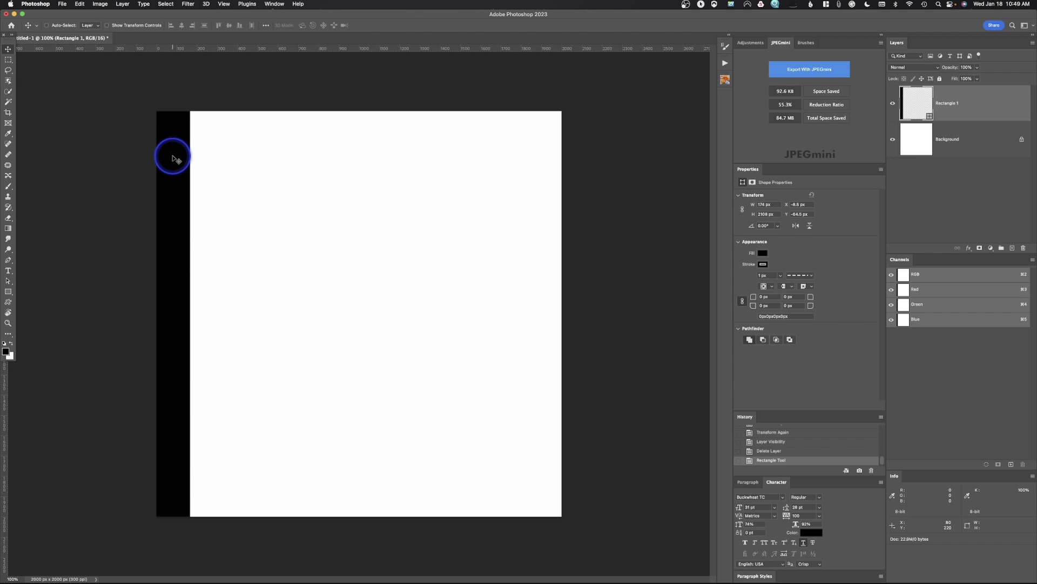
{"action": "key", "text": "super"}
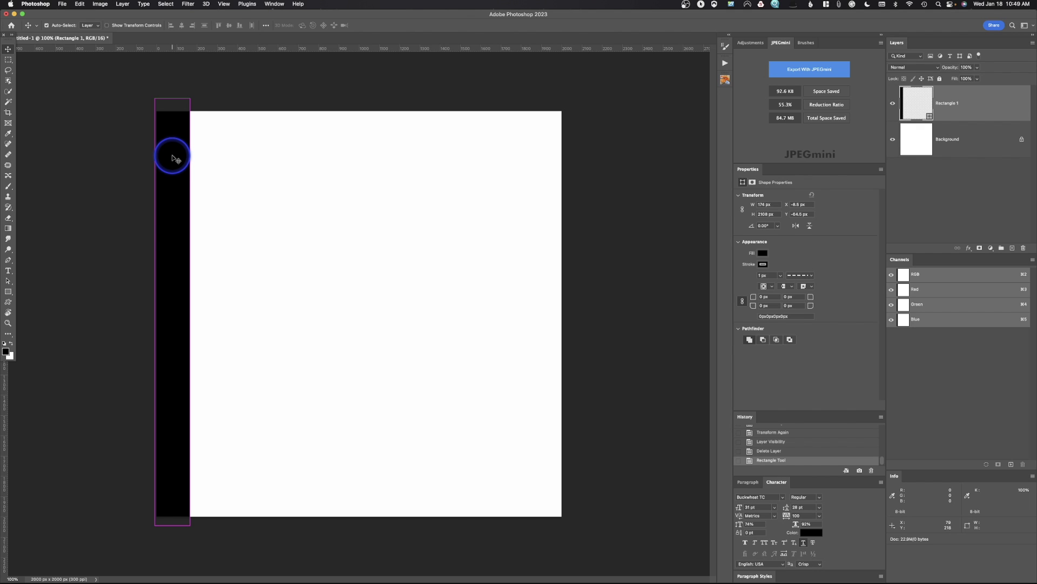
{"action": "key", "text": "super+z"}
{"action": "left_click", "coordinate": [13, 303]}
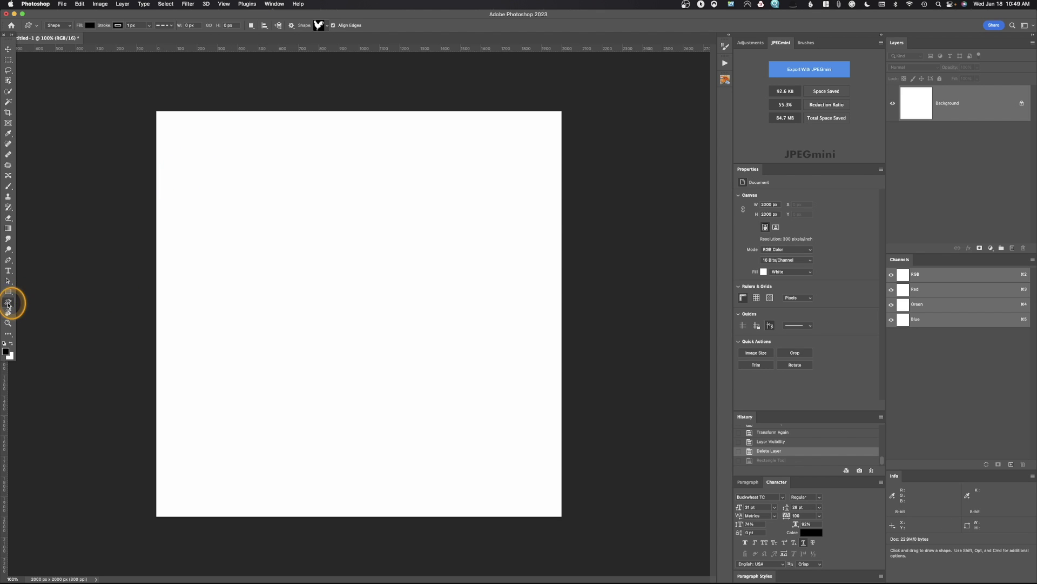
Add a New Guide Layout of 2 columns and 2 rows crossing at the centre
{"action": "left_click", "coordinate": [227, 6]}
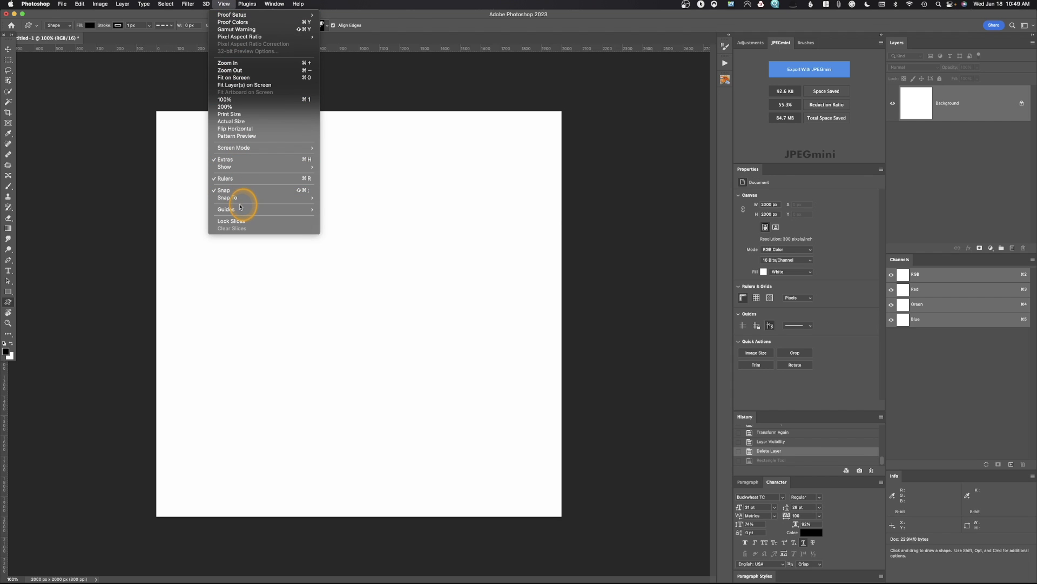
{"action": "mouse_move", "coordinate": [241, 211]}
{"action": "left_click", "coordinate": [354, 260]}
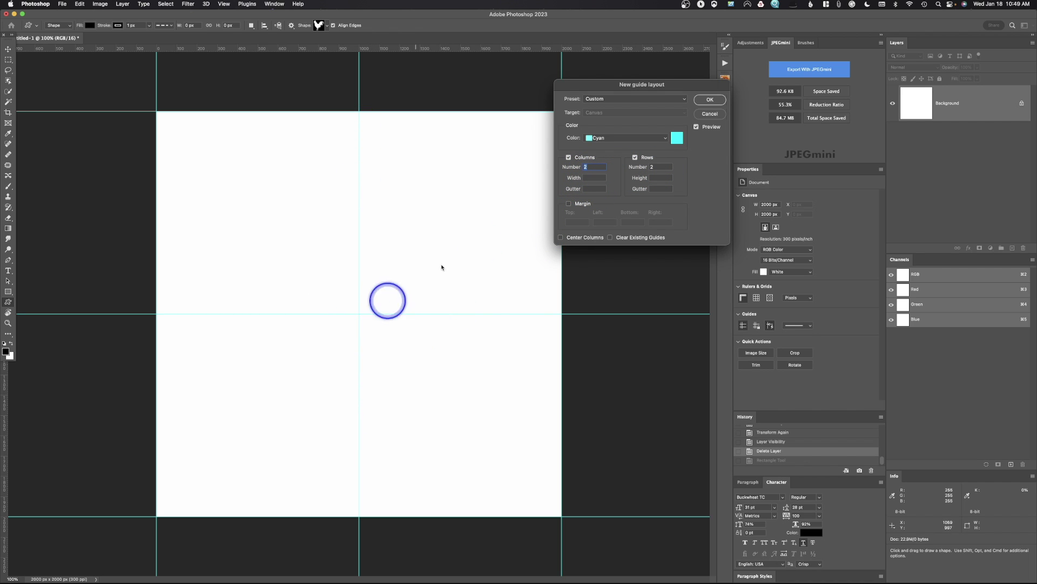
{"action": "left_click", "coordinate": [709, 99]}
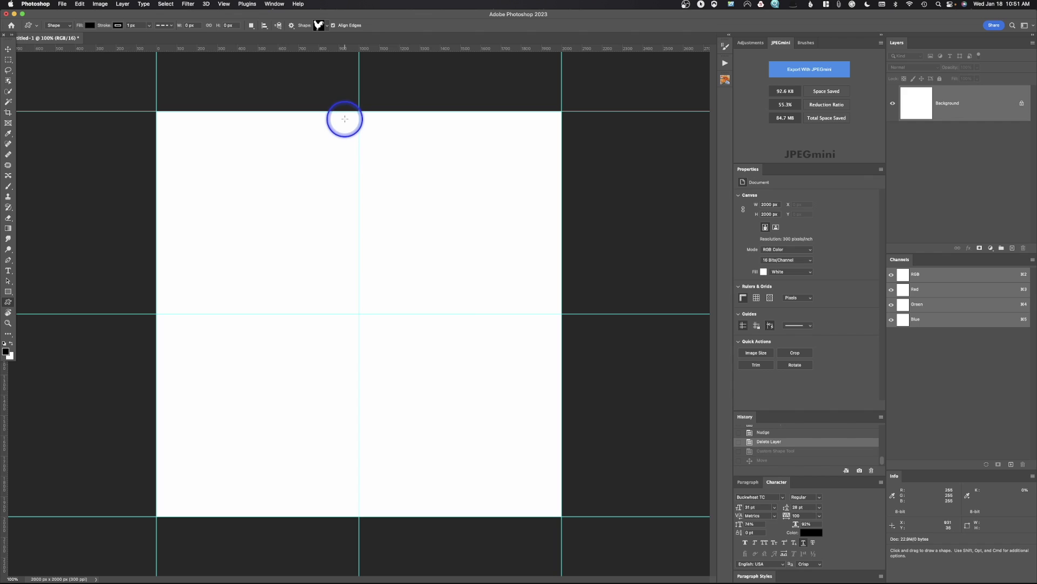
{"action": "left_click_drag", "start_coordinate": [345, 118], "coordinate": [383, 161]}
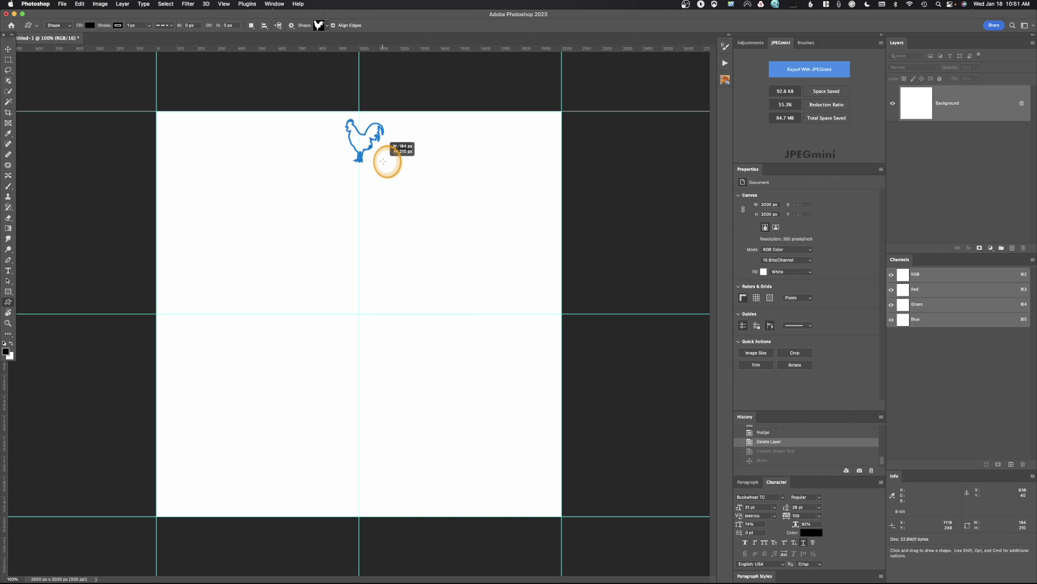
Finish the small black rooster and nudge it onto the vertical centre guide at the top
{"action": "left_click_drag", "start_coordinate": [383, 161], "coordinate": [383, 162]}
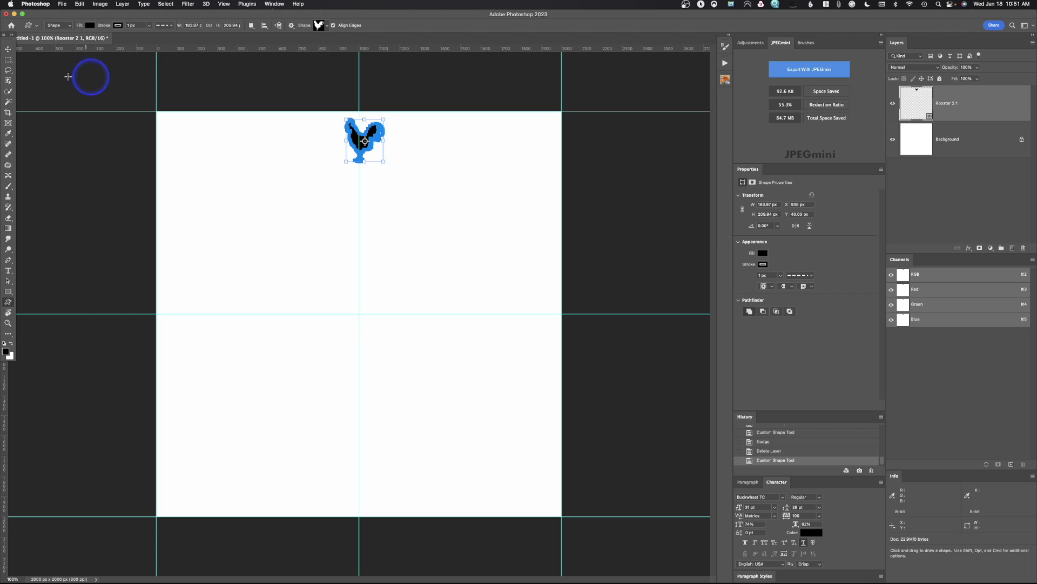
{"action": "left_click", "coordinate": [9, 49]}
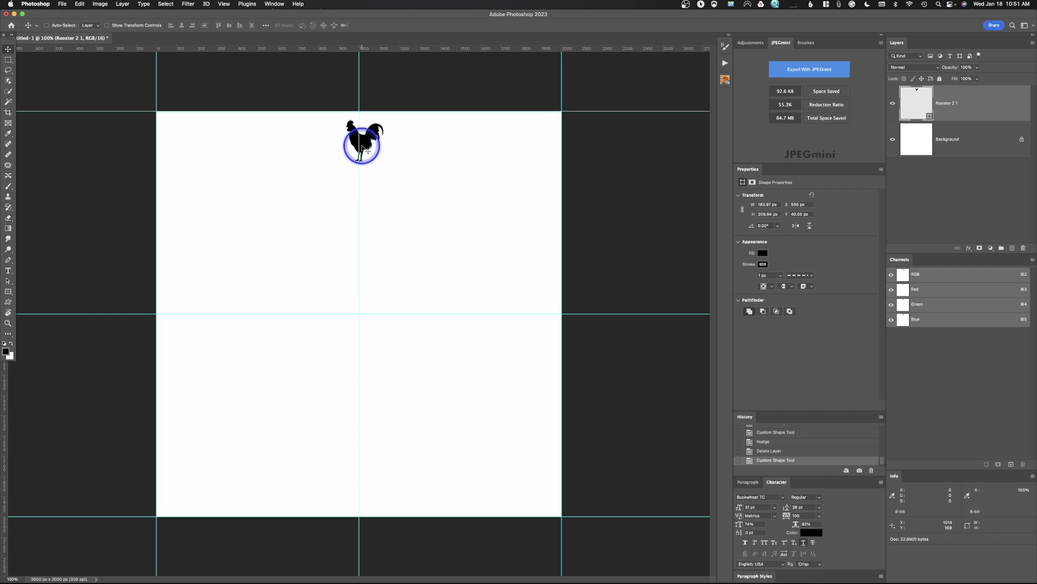
{"action": "left_click_drag", "start_coordinate": [363, 147], "coordinate": [378, 143]}
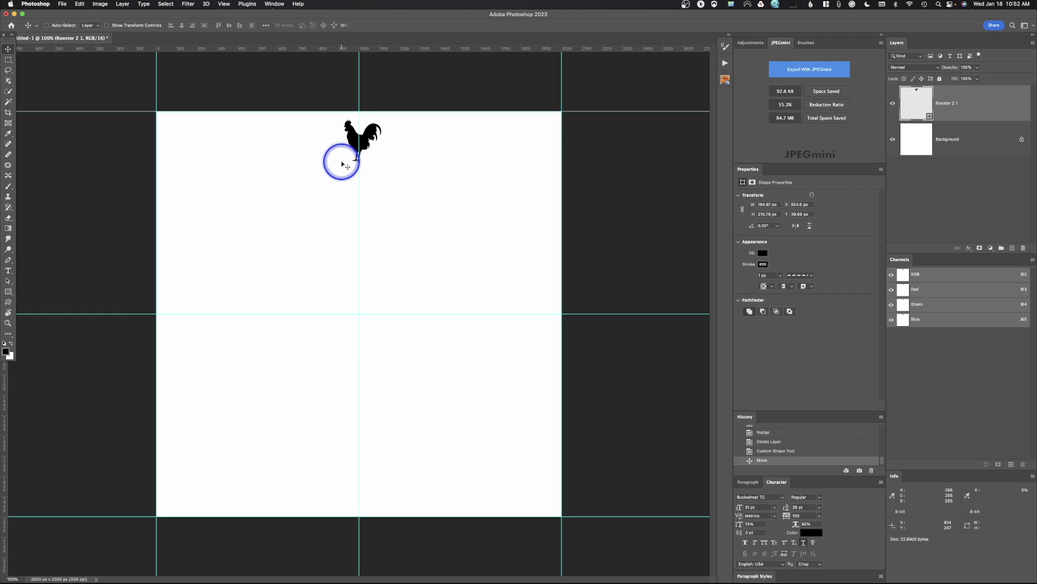
{"action": "left_click", "coordinate": [7, 303]}
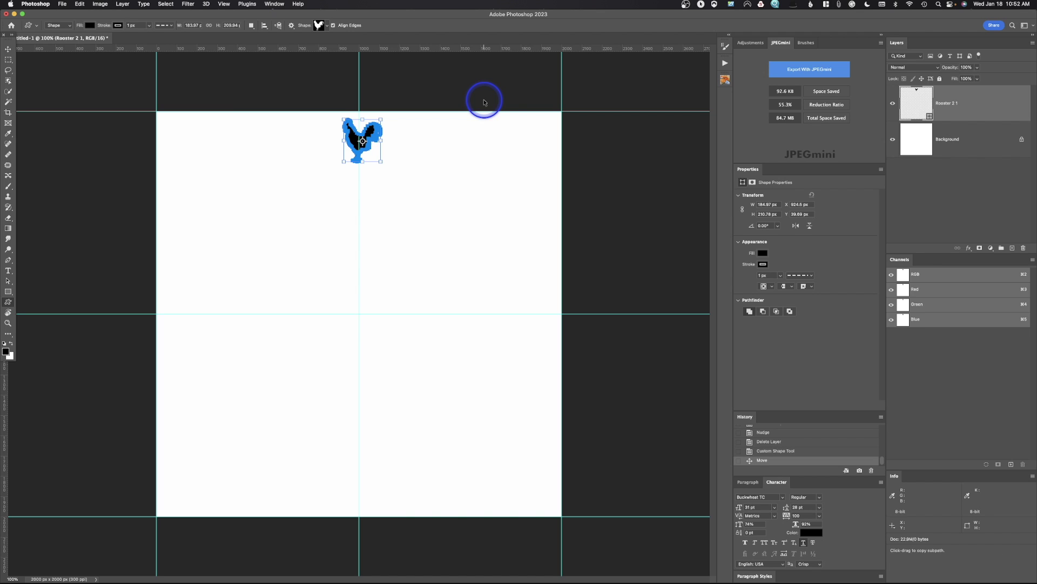
Copy the rooster rotated 30° around a pivot at X 1000, Y 1000 px
{"action": "key", "text": "super+t"}
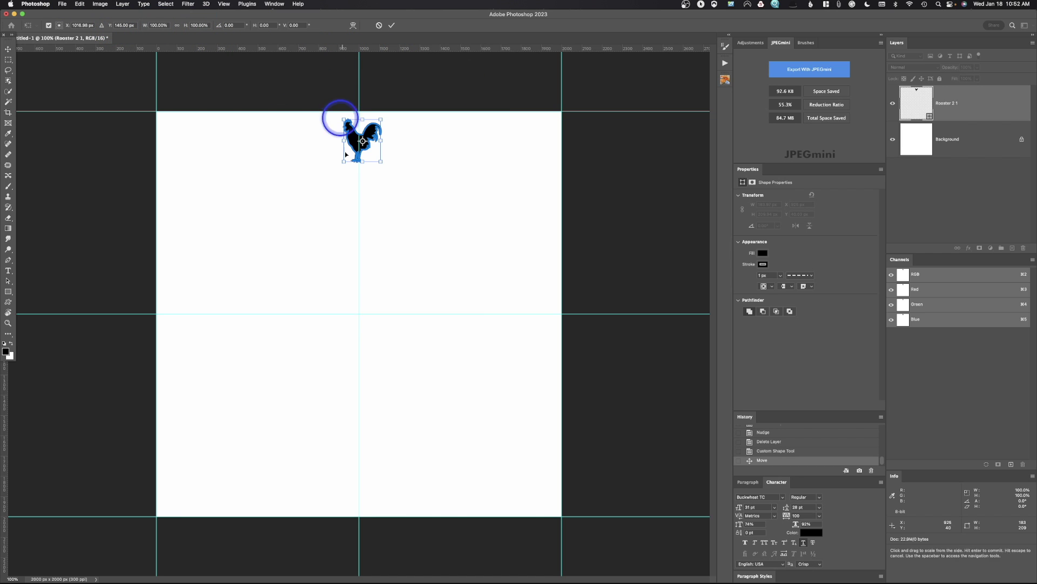
{"action": "left_click_drag", "start_coordinate": [362, 141], "coordinate": [359, 313]}
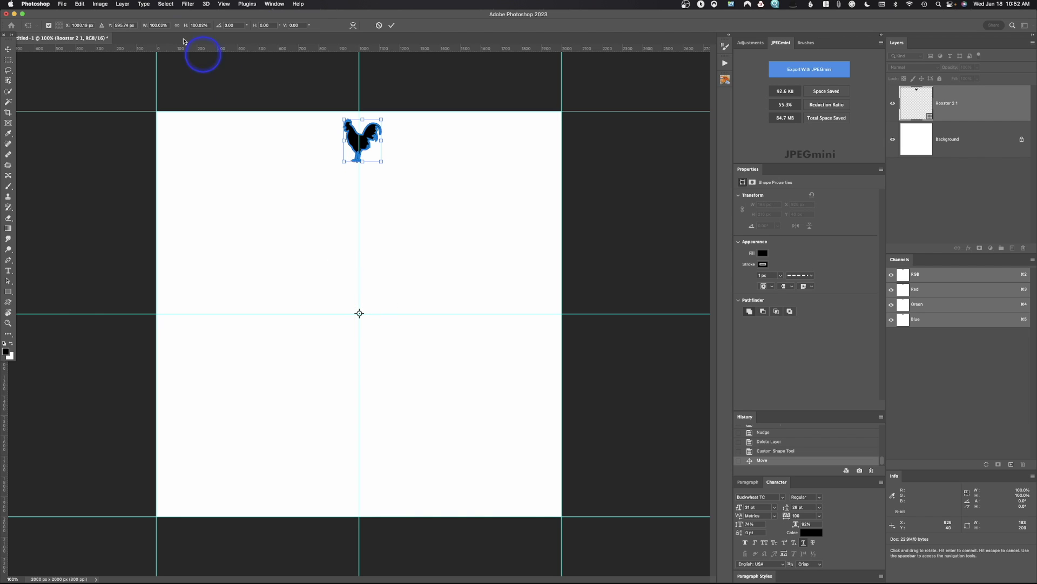
{"action": "double_click", "coordinate": [86, 25]}
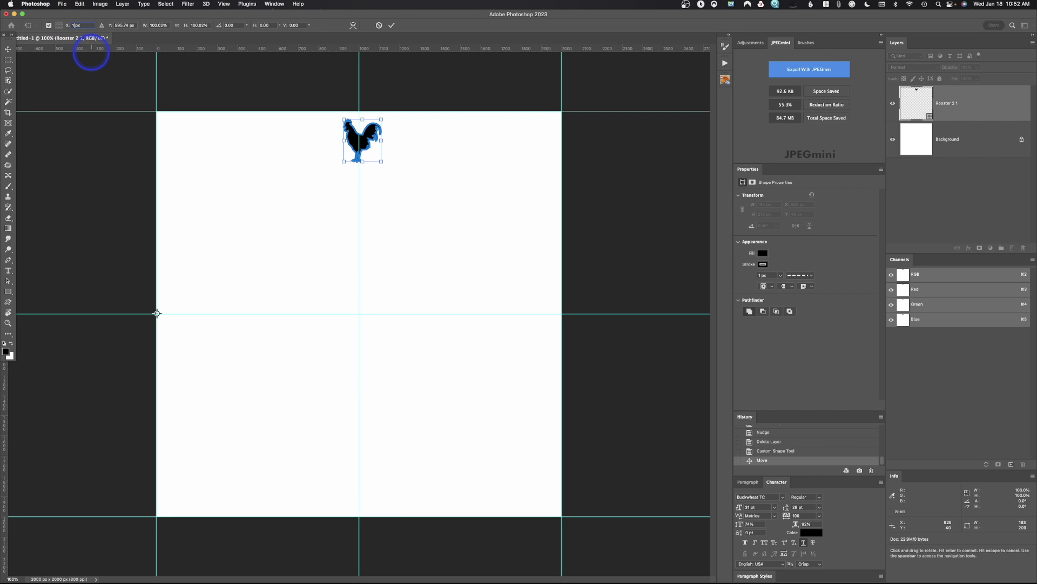
{"action": "type", "text": "1000"}
{"action": "double_click", "coordinate": [127, 26]}
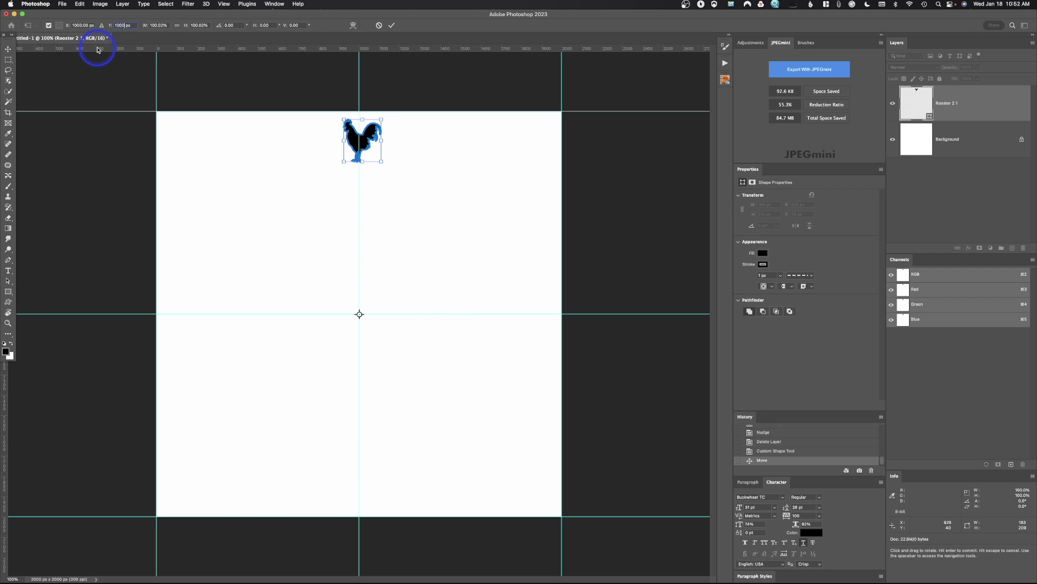
{"action": "double_click", "coordinate": [91, 21]}
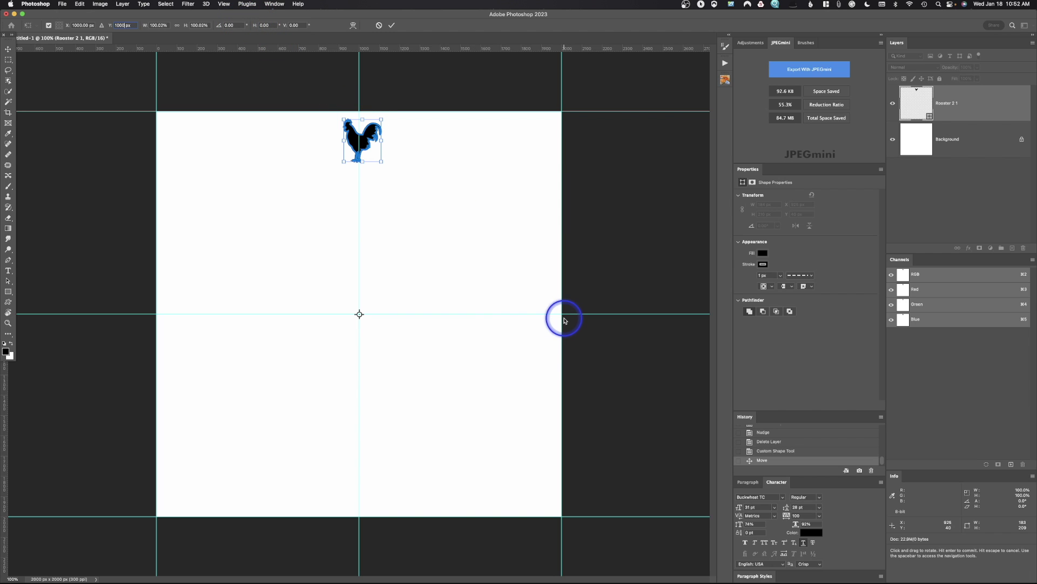
{"action": "left_click", "coordinate": [234, 26]}
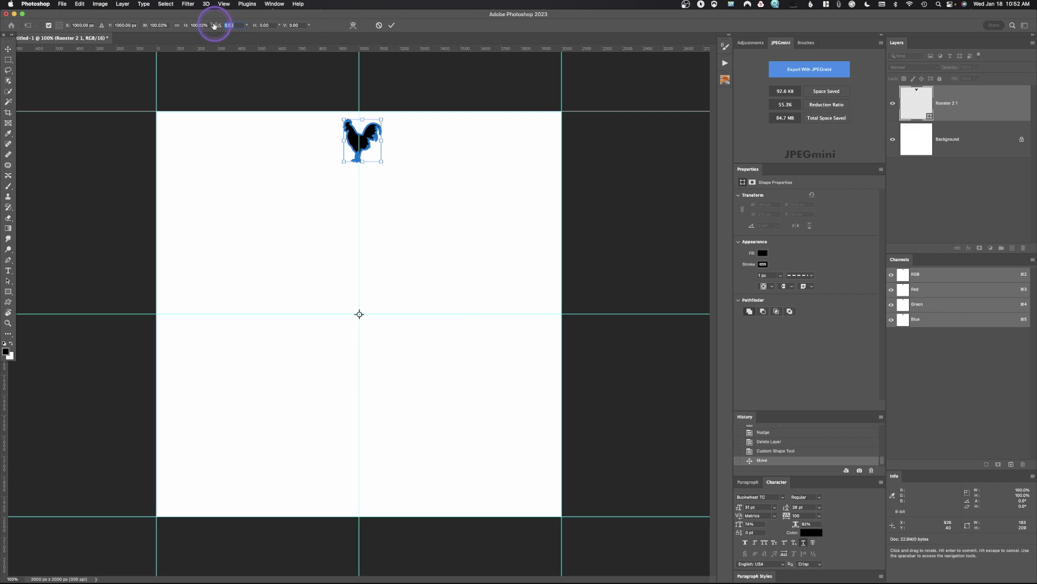
{"action": "type", "text": "30"}
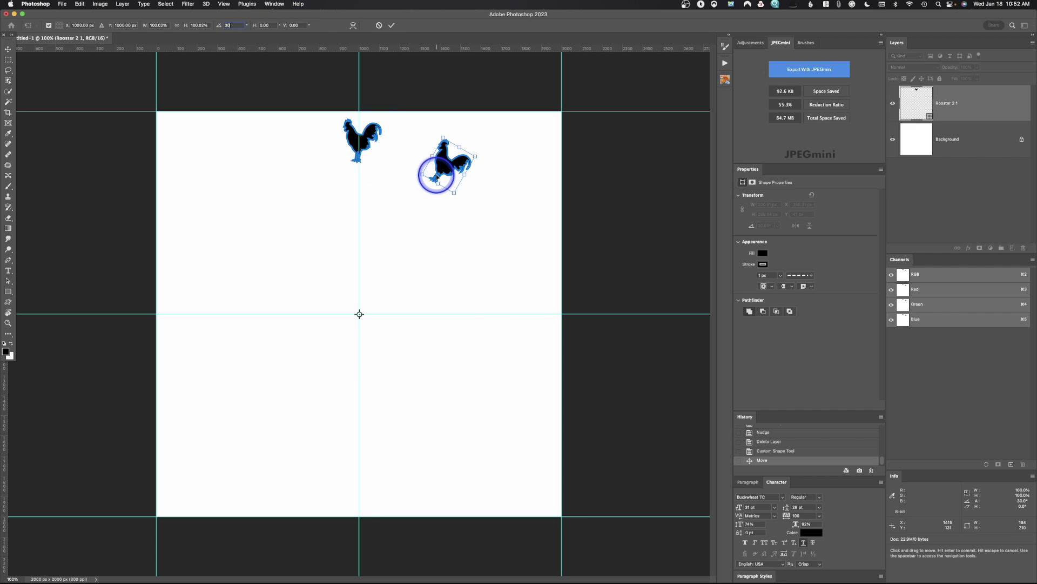
{"action": "left_click", "coordinate": [394, 26]}
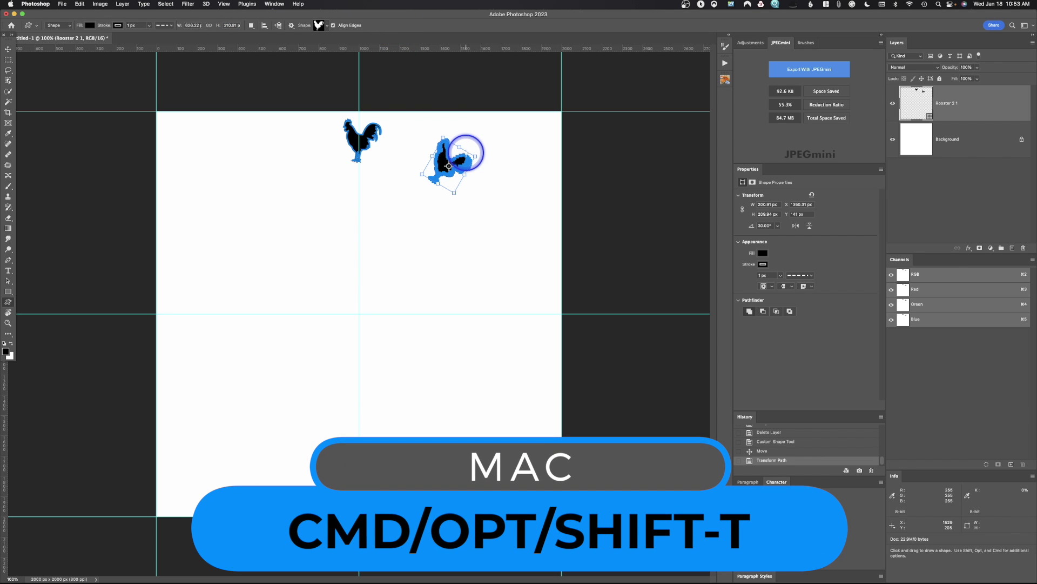
Repeat the rotated rooster copy to finish the twelve-rooster ring, then hide the Rooster 2 1 layer
{"action": "key", "text": "alt"}
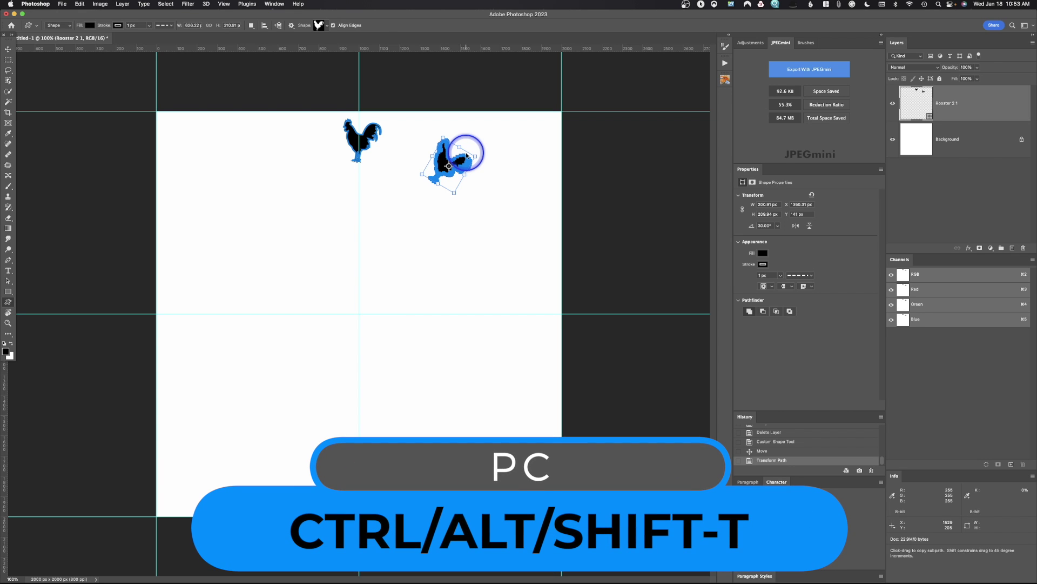
{"action": "key", "text": "alt+shift+super+t"}
{"action": "key", "text": "alt+shift+super+t"}
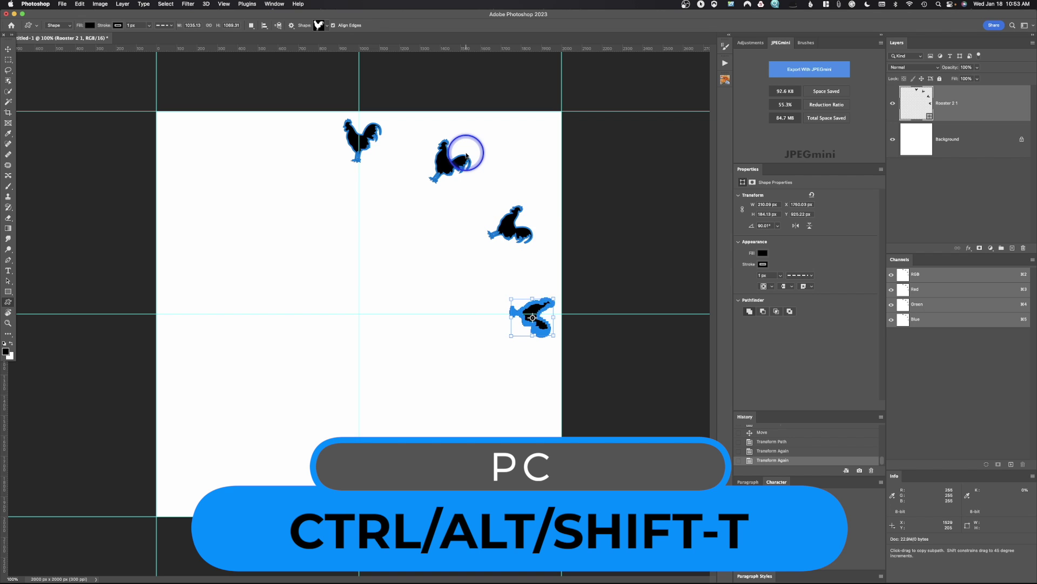
{"action": "key", "text": "alt+shift+super+t"}
{"action": "key", "text": "alt+shift+super+t"}
{"action": "key", "text": "alt+shift+super+t"}
{"action": "key", "text": "alt+shift+super+t"}
{"action": "key", "text": "alt+shift+super+t"}
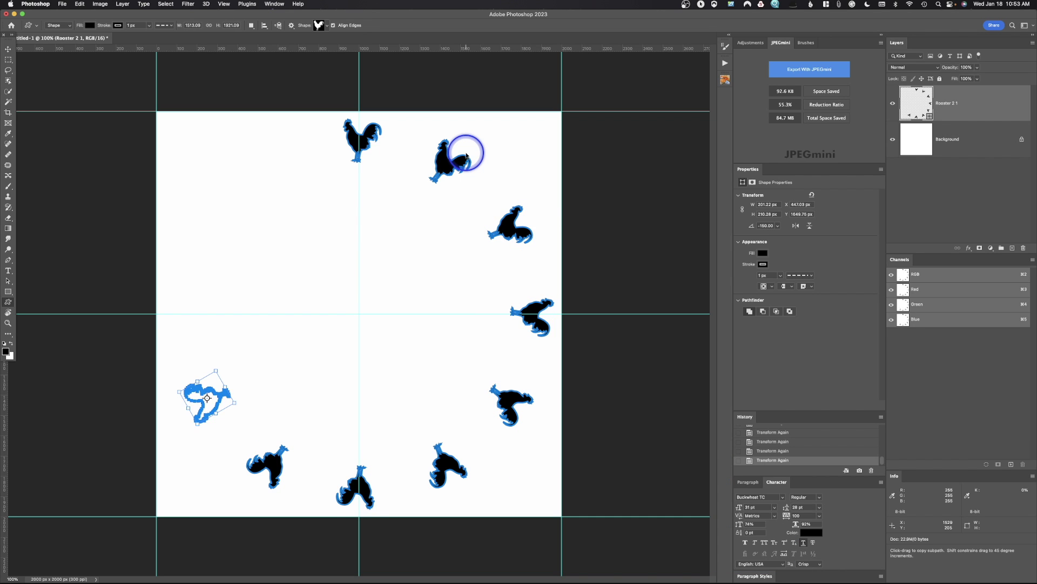
{"action": "key", "text": "alt+shift+super+t"}
{"action": "key", "text": "alt+shift+super+t"}
{"action": "key", "text": "alt+shift+super+t"}
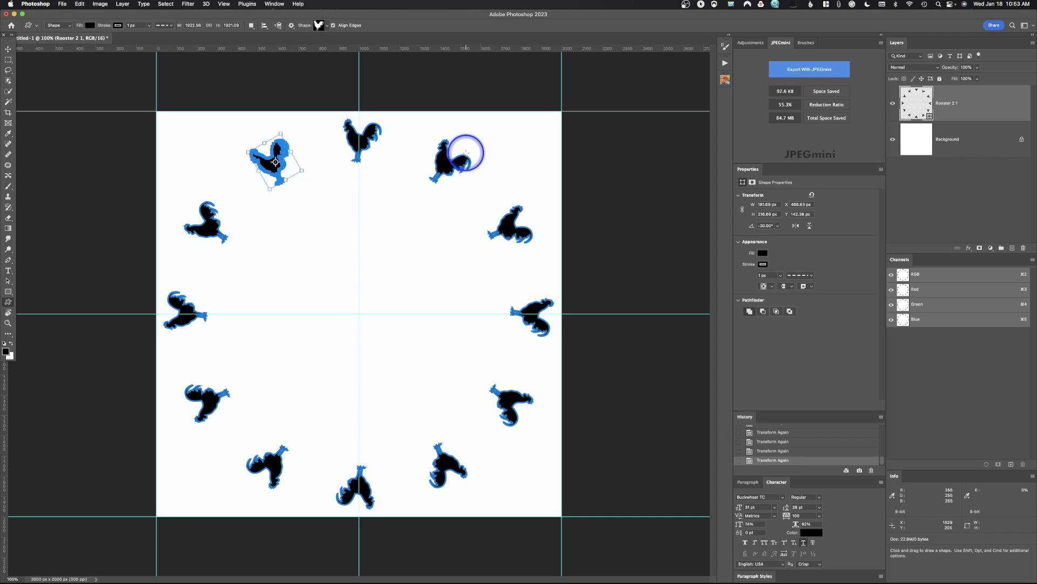
{"action": "left_click", "coordinate": [8, 49]}
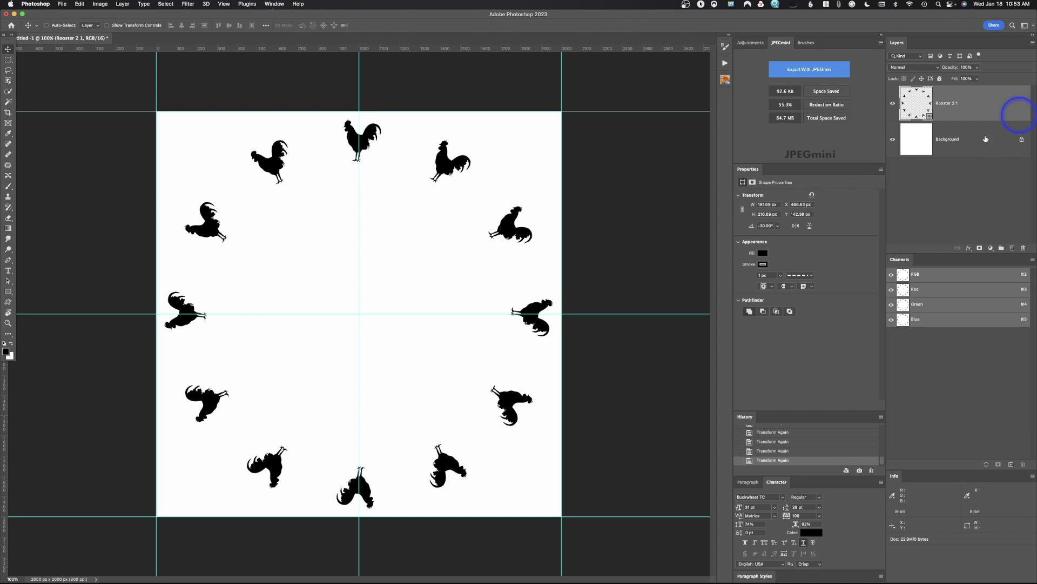
{"action": "left_click", "coordinate": [893, 104]}
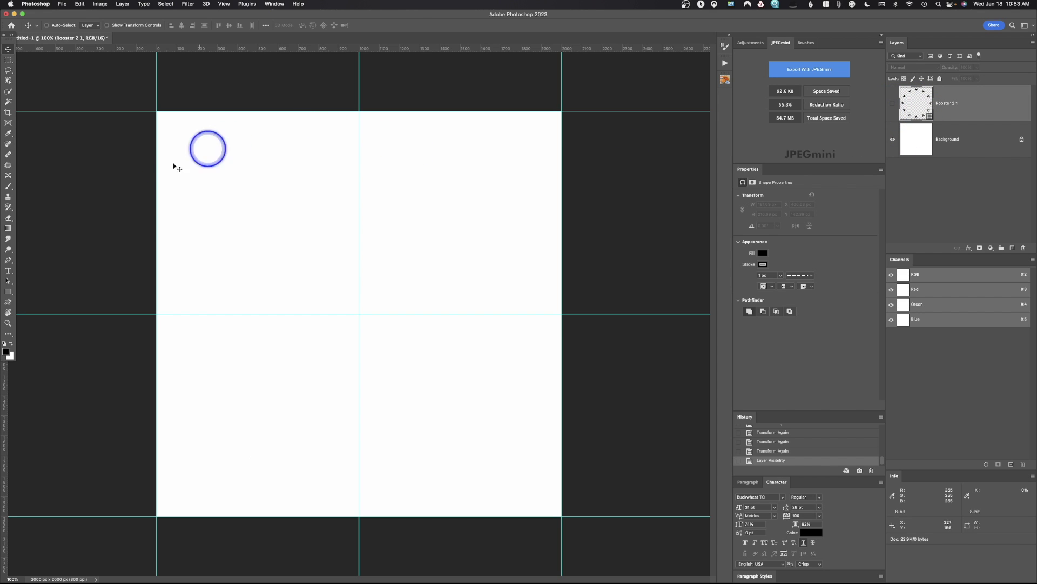
Draw a black rooster at the canvas's top centre on a new Rooster 2 2 layer
{"action": "left_click", "coordinate": [8, 302]}
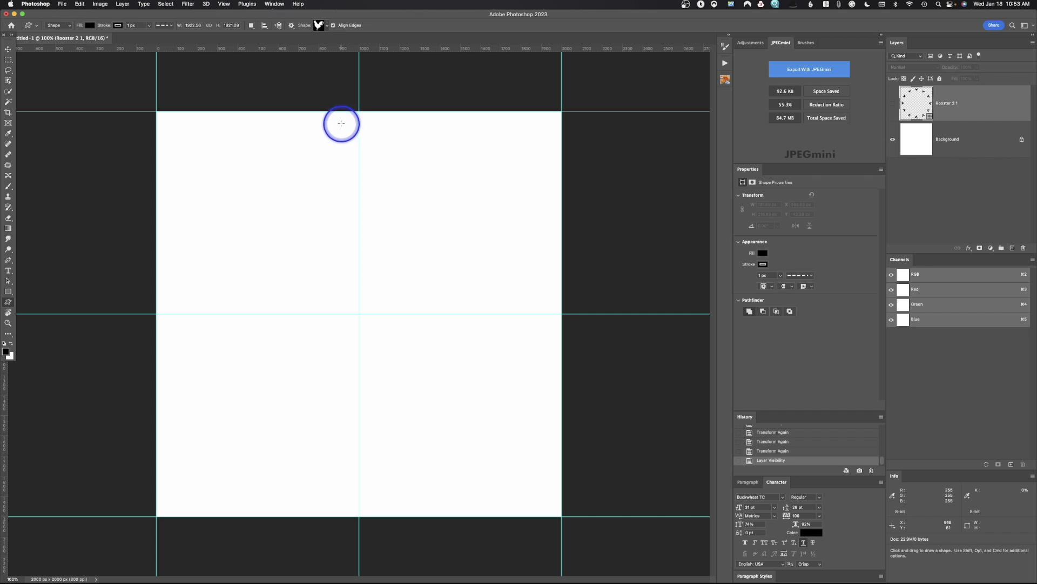
{"action": "left_click_drag", "start_coordinate": [343, 120], "coordinate": [385, 163]}
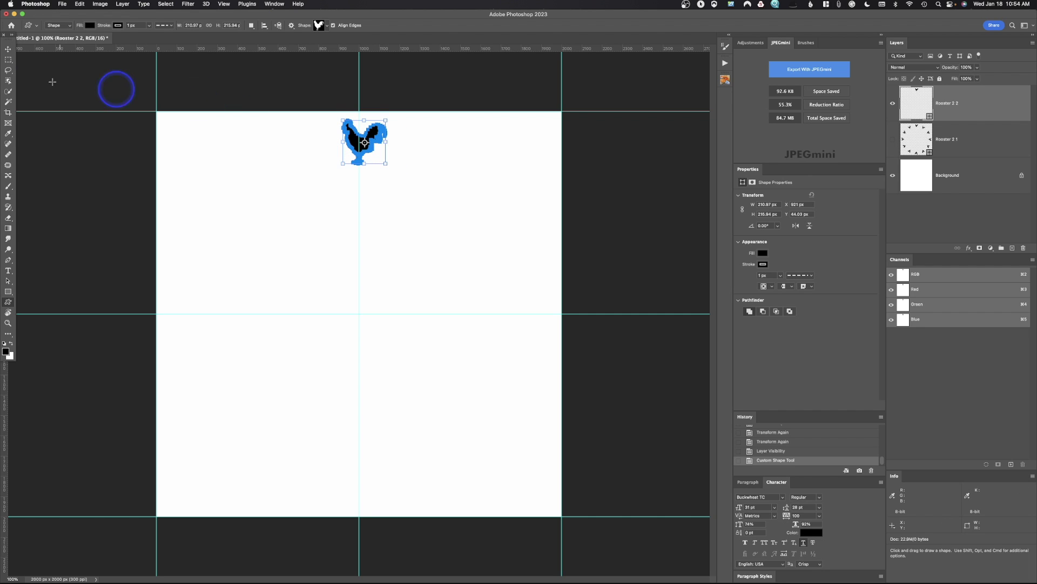
{"action": "left_click", "coordinate": [8, 50]}
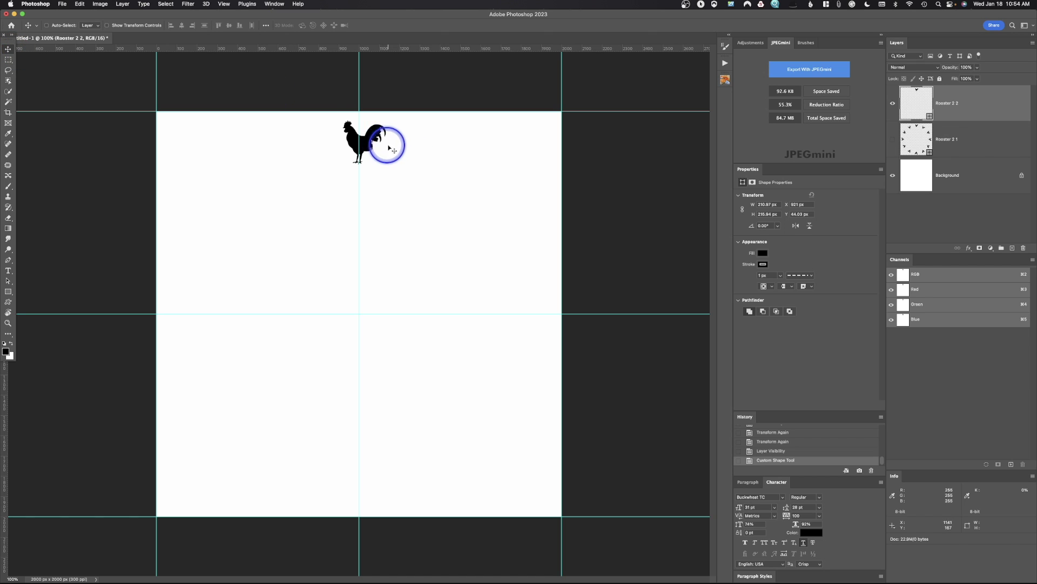
{"action": "left_click_drag", "start_coordinate": [369, 144], "coordinate": [375, 143]}
{"action": "left_click", "coordinate": [614, 108]}
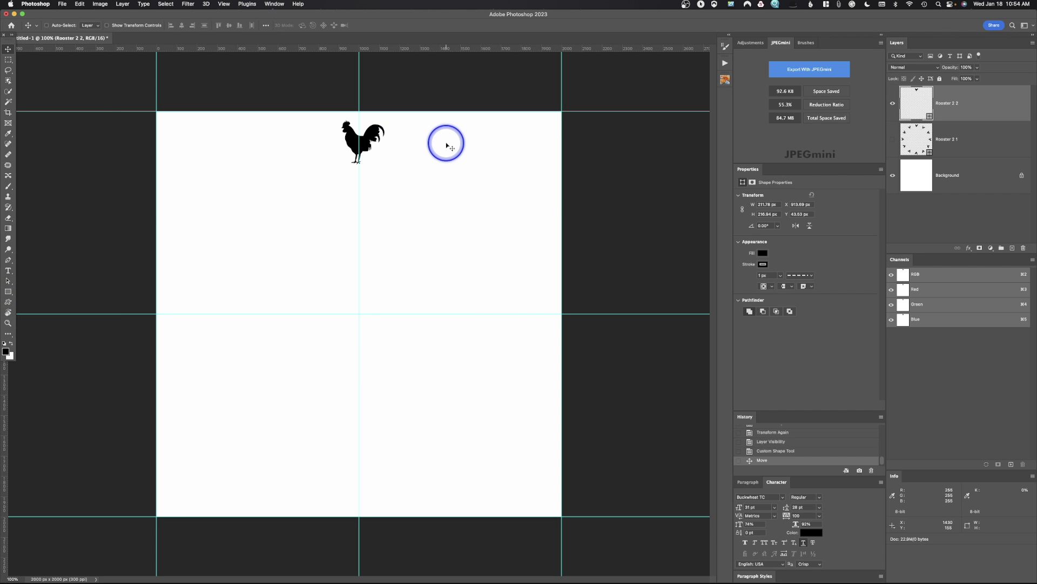
{"action": "key", "text": "super+t"}
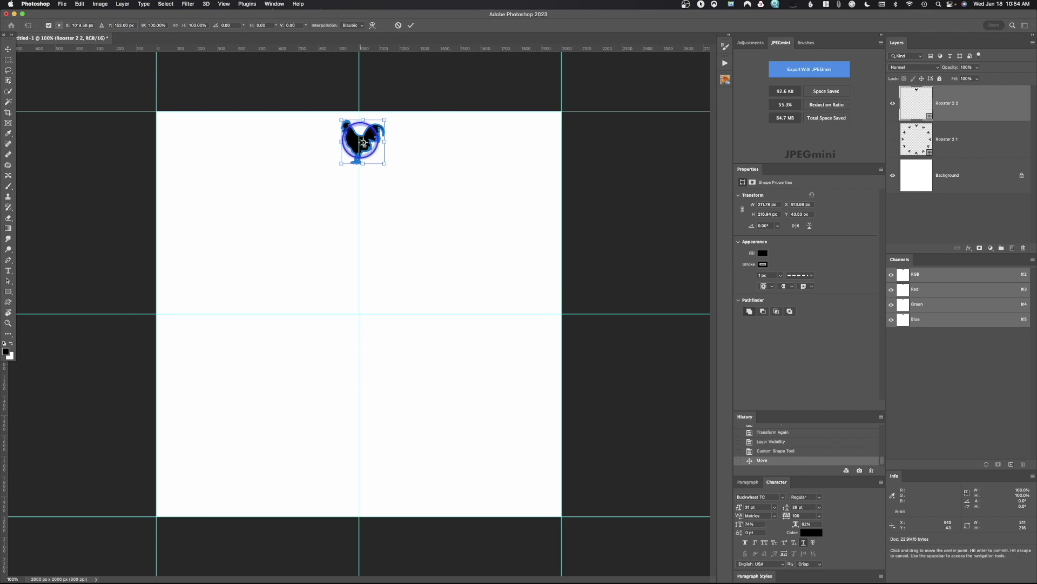
Copy the rooster rotated 30° around pivot X 1000 px, Y 1000 px, then repeat the copy
{"action": "key", "text": "super+alt+t"}
{"action": "left_click_drag", "start_coordinate": [363, 142], "coordinate": [361, 314]}
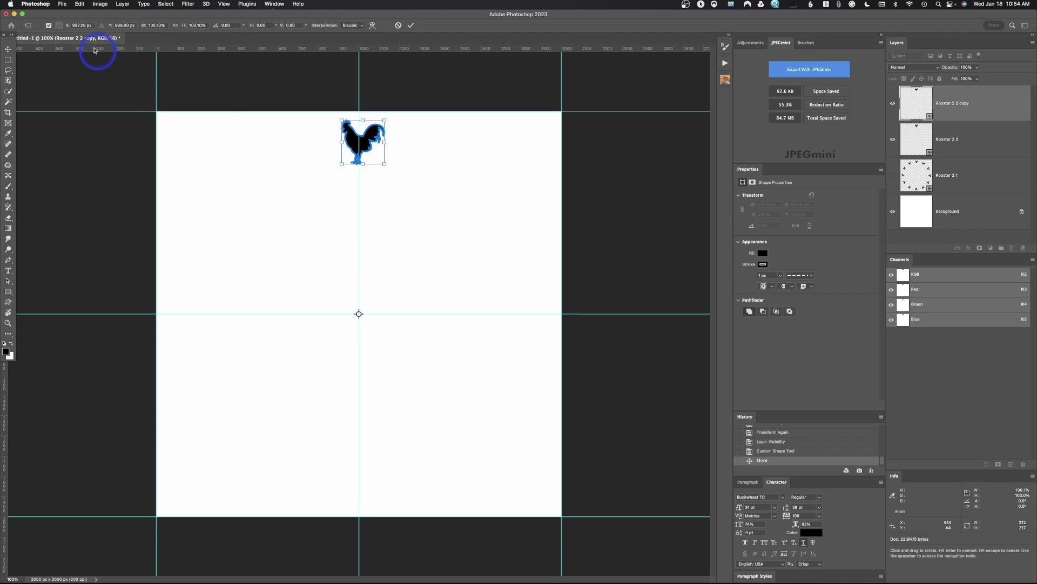
{"action": "left_click", "coordinate": [87, 24]}
{"action": "left_click", "coordinate": [130, 25]}
{"action": "left_click_drag", "start_coordinate": [130, 25], "coordinate": [116, 24]}
{"action": "type", "text": "1"}
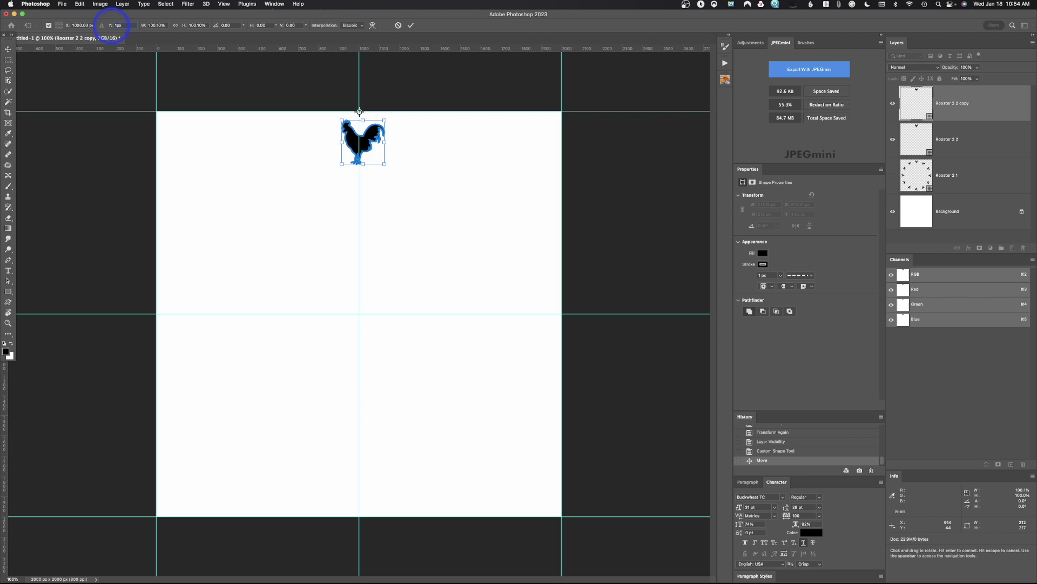
{"action": "type", "text": "000"}
{"action": "left_click", "coordinate": [222, 25]}
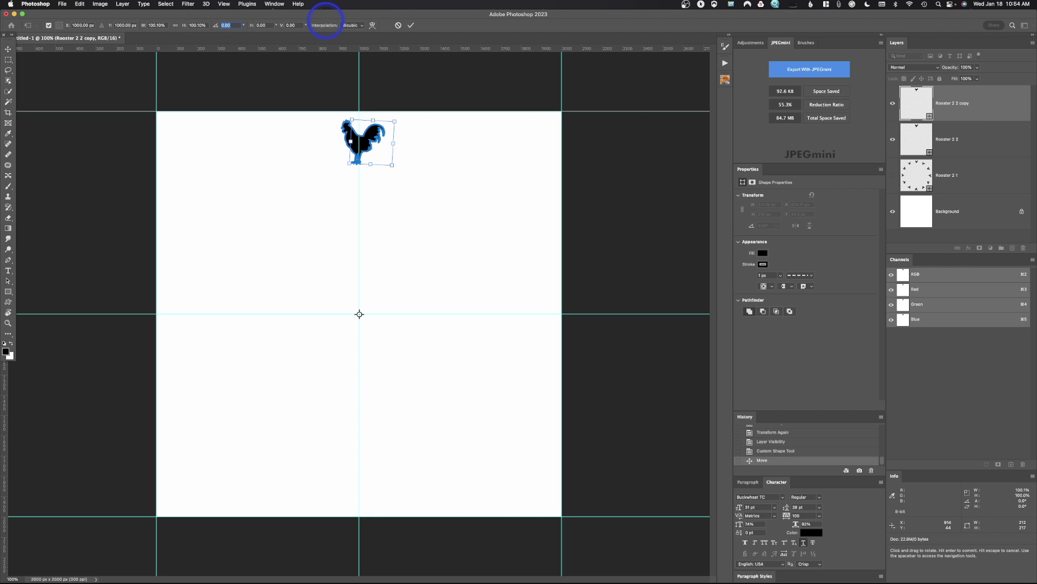
{"action": "type", "text": "30"}
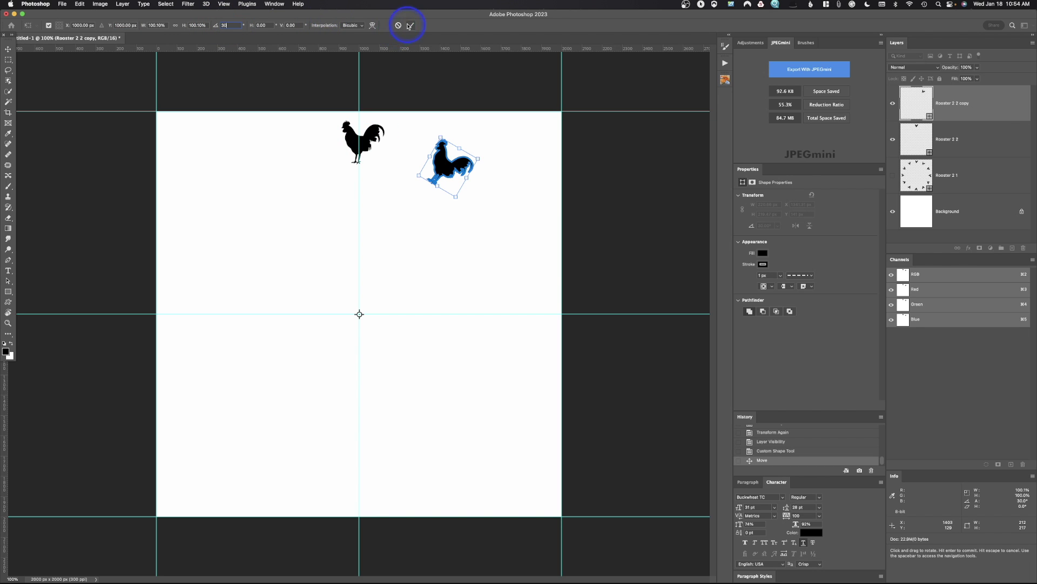
{"action": "left_click", "coordinate": [409, 25]}
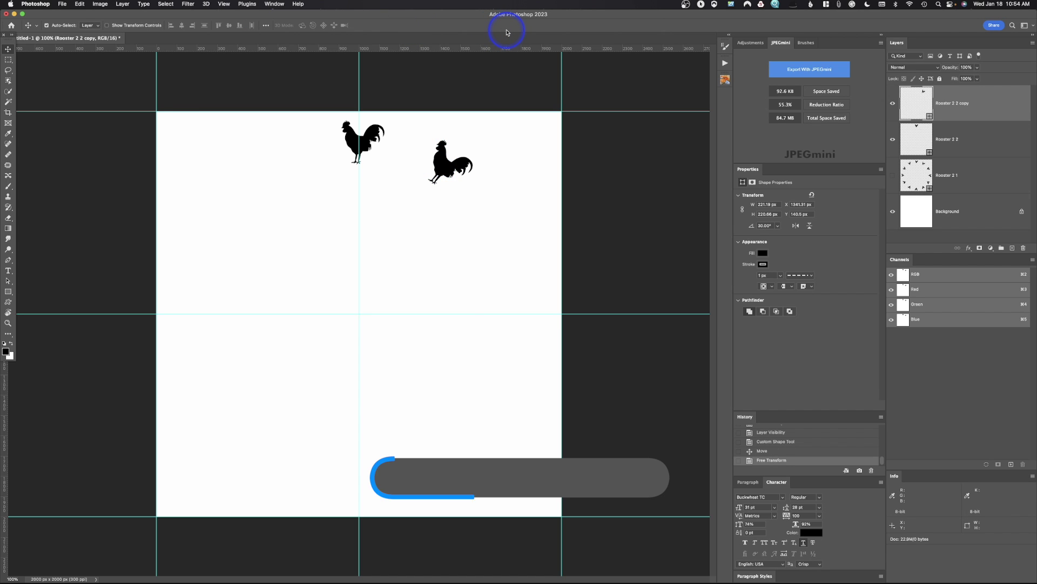
{"action": "key", "text": "super+alt+shift+t"}
Repeat the 30° rooster copy until twelve roosters ring the centre, then select the Rooster 2 2 copy layer
{"action": "key", "text": "super+alt+shift+t"}
{"action": "key", "text": "super+alt+shift+t"}
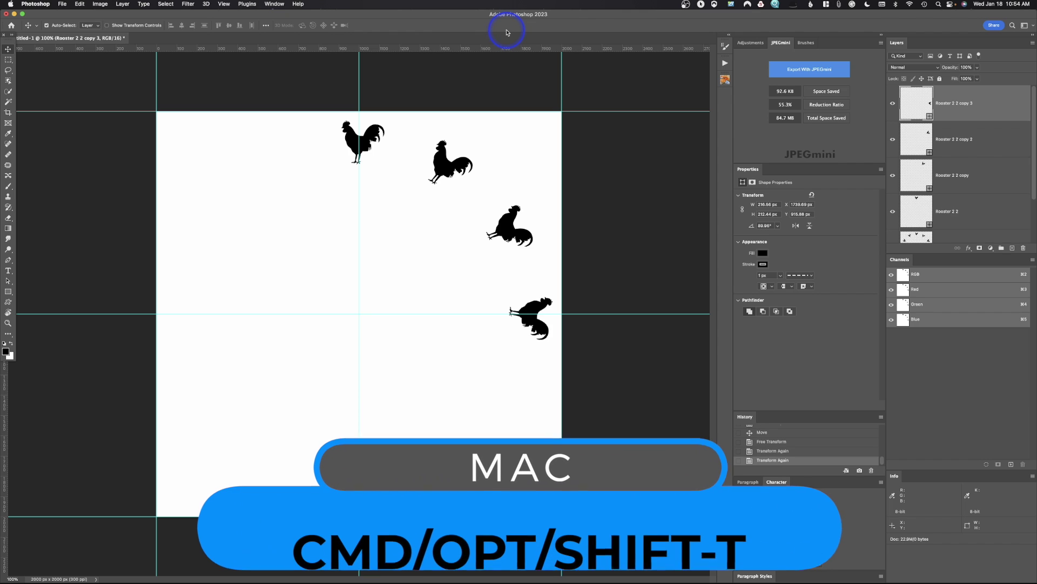
{"action": "key", "text": "super+alt+shift+t"}
{"action": "key", "text": "super+alt+shift+t"}
{"action": "key", "text": "super+alt+shift+t"}
{"action": "key", "text": "super+alt+shift+t"}
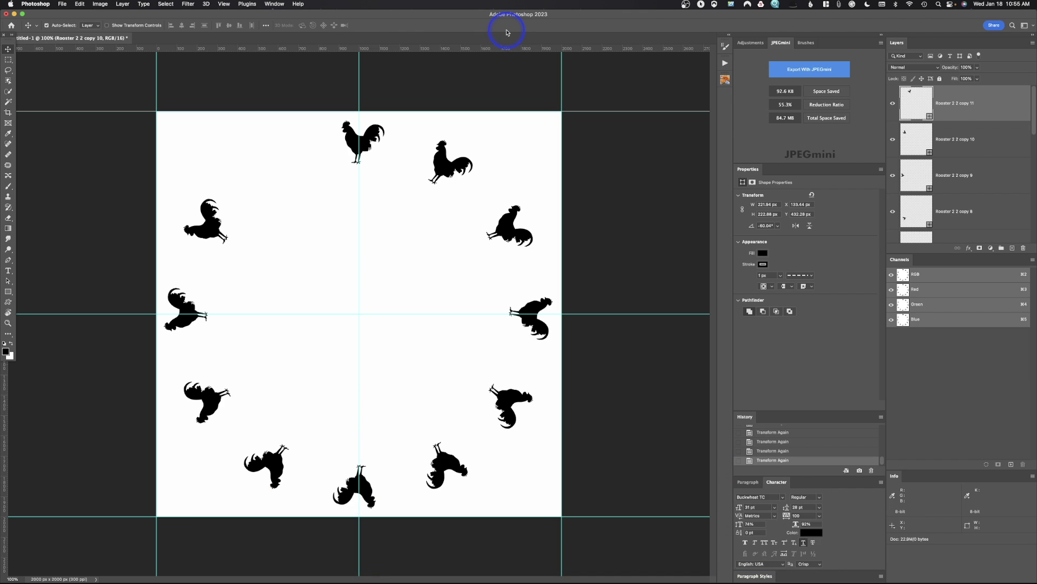
{"action": "key", "text": "super+alt+shift+t"}
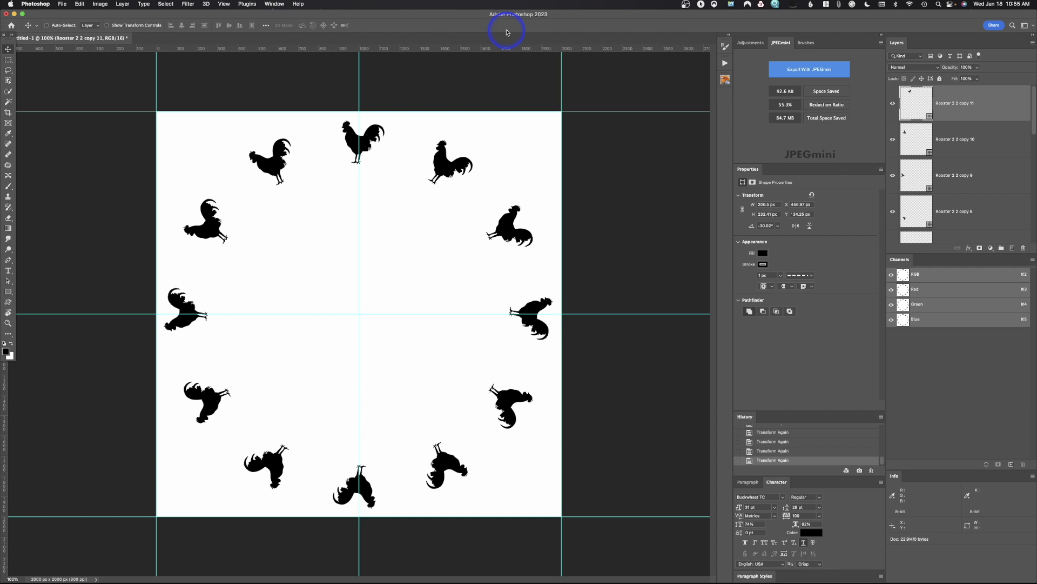
{"action": "scroll", "coordinate": [950, 128], "scroll_direction": "down", "scroll_amount": 5}
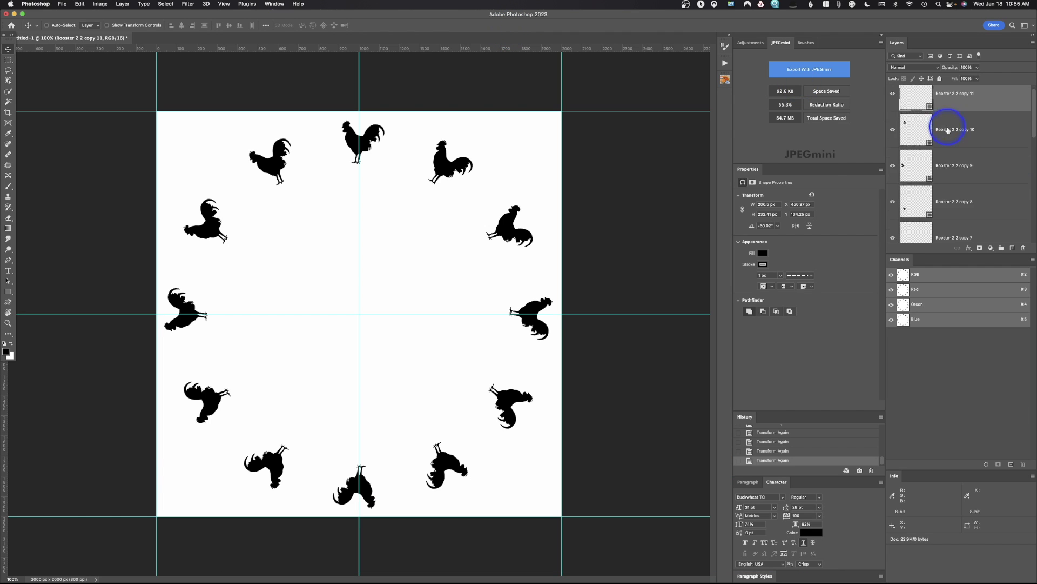
{"action": "scroll", "coordinate": [948, 130], "scroll_direction": "down", "scroll_amount": 2}
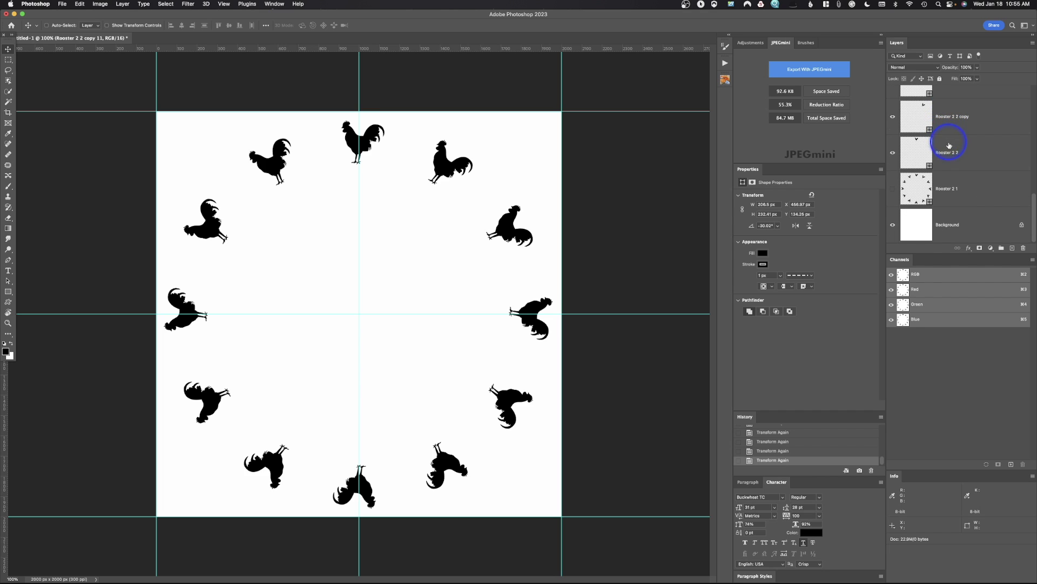
{"action": "left_click", "coordinate": [923, 127]}
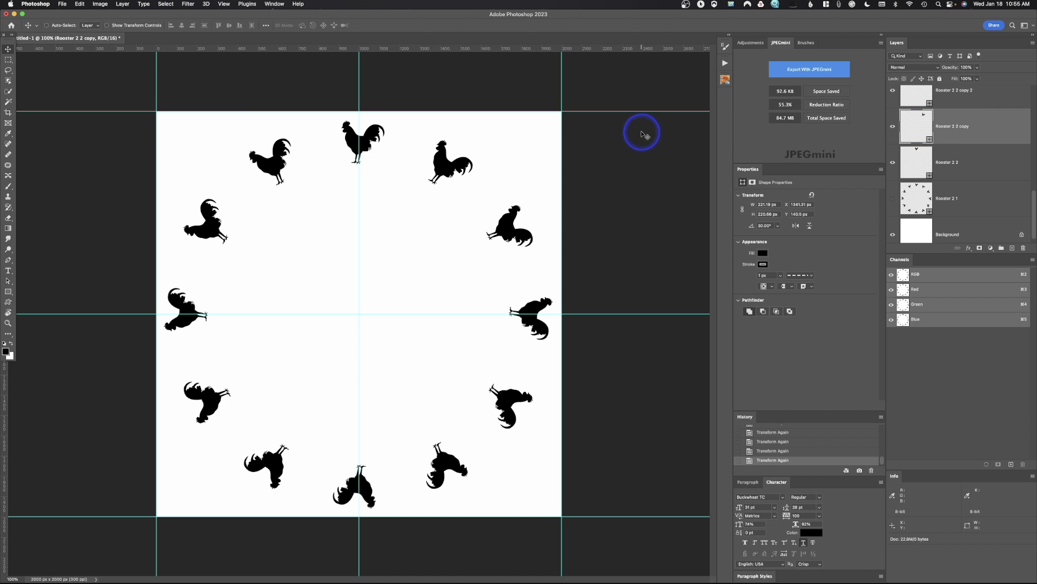
Rotate the one o'clock rooster back to upright
{"action": "key", "text": "super+t"}
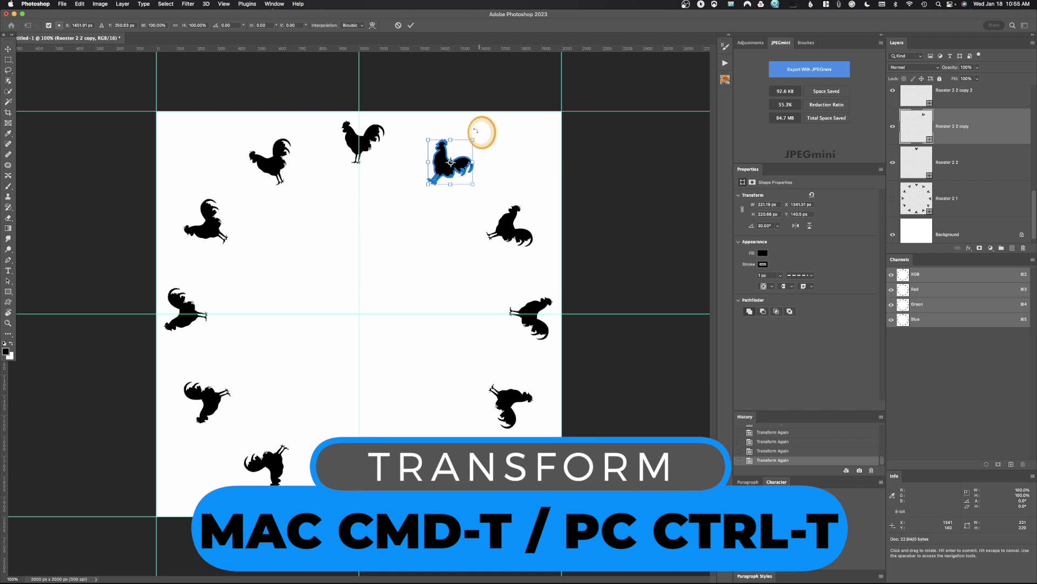
{"action": "left_click_drag", "start_coordinate": [476, 130], "coordinate": [465, 119]}
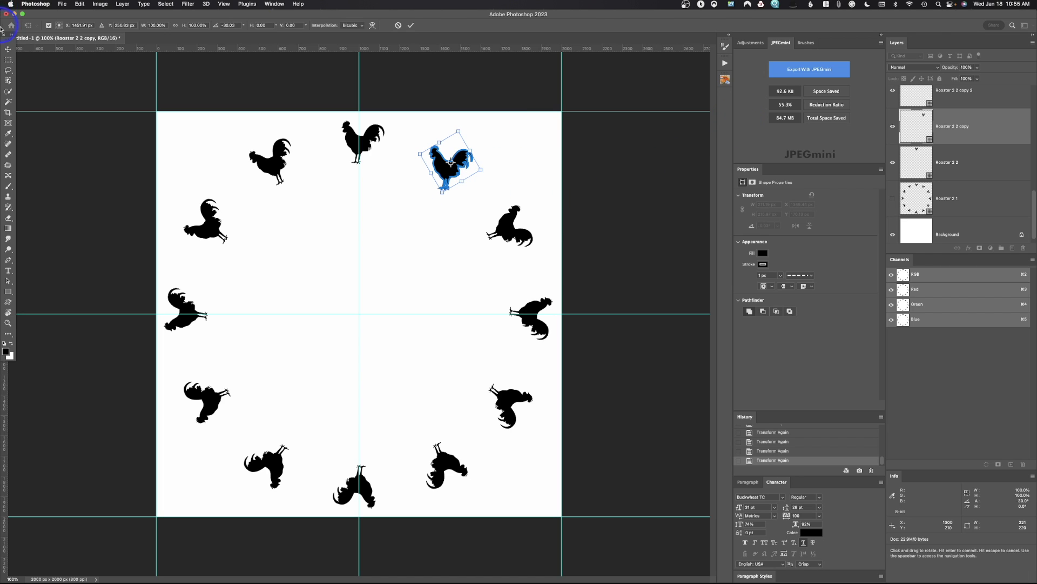
{"action": "key", "text": "Return"}
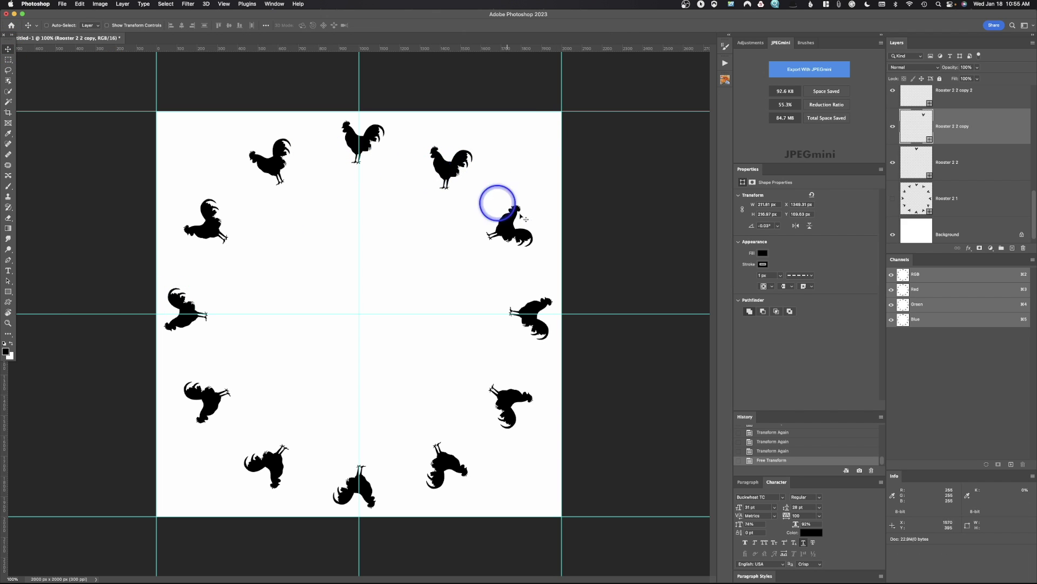
Turn the two o'clock rooster (Rooster 2 2 copy 2) upright with a -60° angle
{"action": "left_click", "coordinate": [920, 101]}
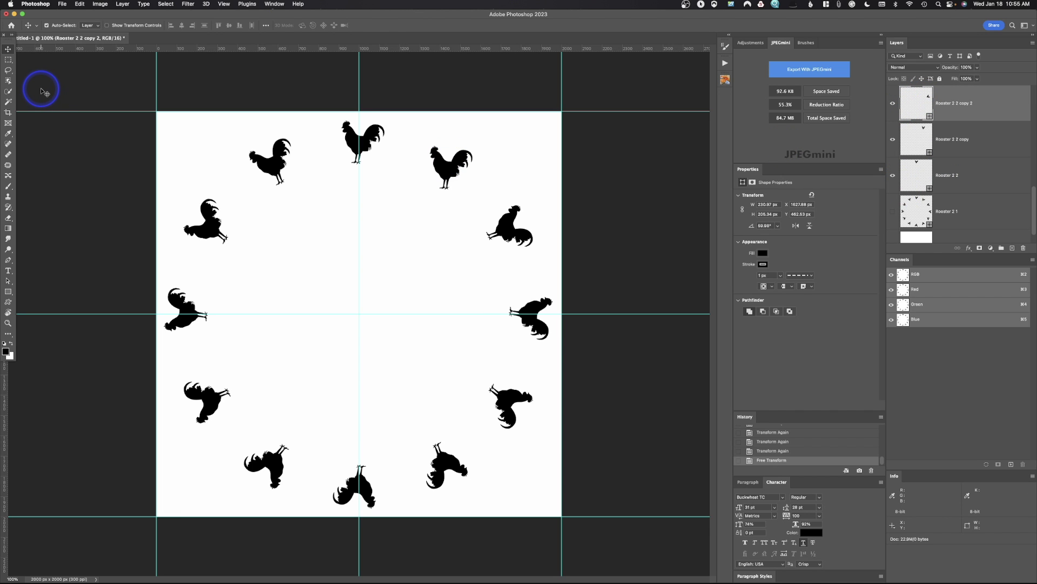
{"action": "key", "text": "super+t"}
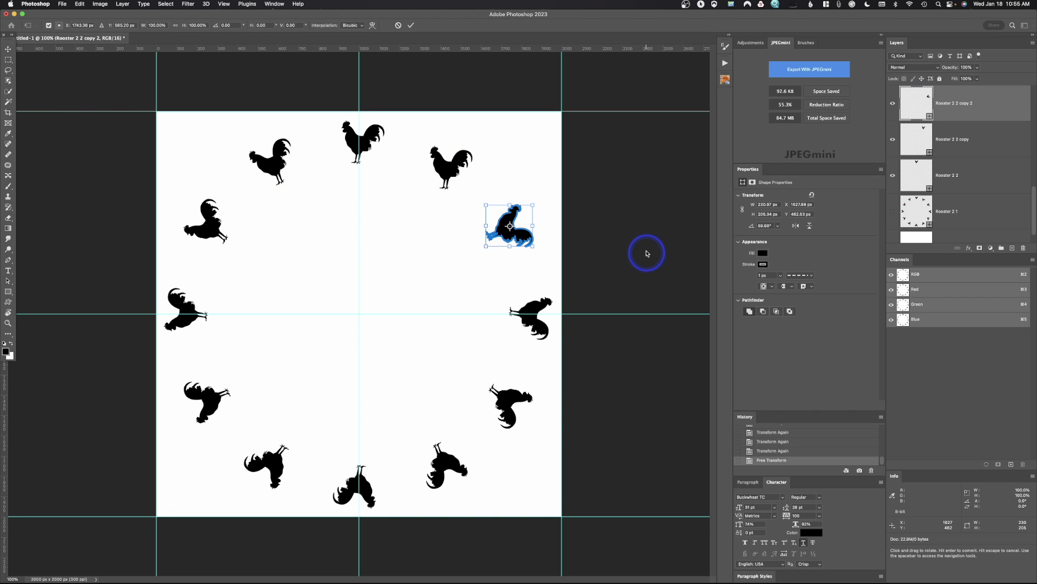
{"action": "left_click_drag", "start_coordinate": [678, 245], "coordinate": [594, 187]}
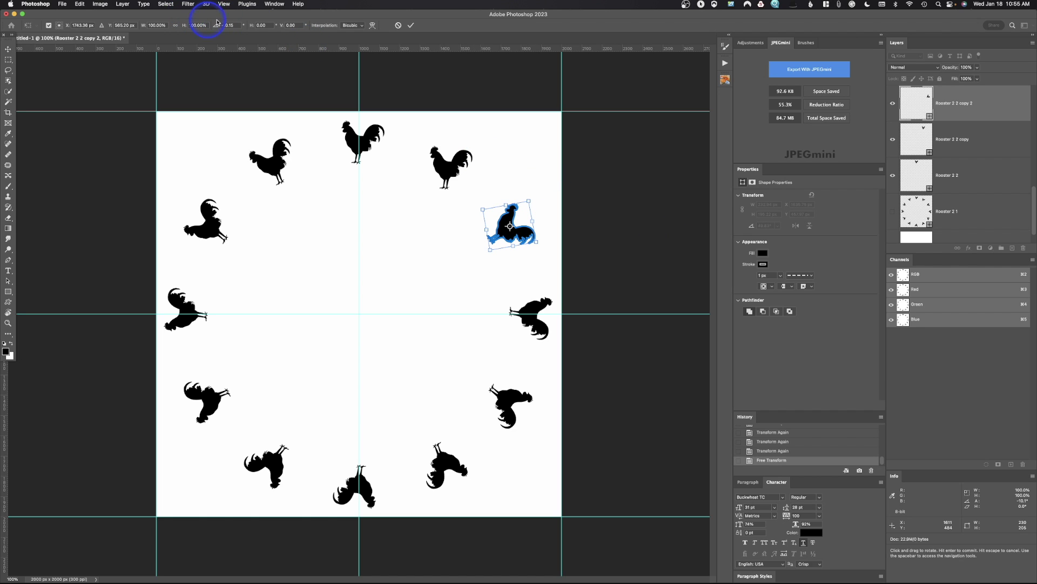
{"action": "double_click", "coordinate": [233, 24]}
{"action": "type", "text": "-3"}
{"action": "key", "text": "Return"}
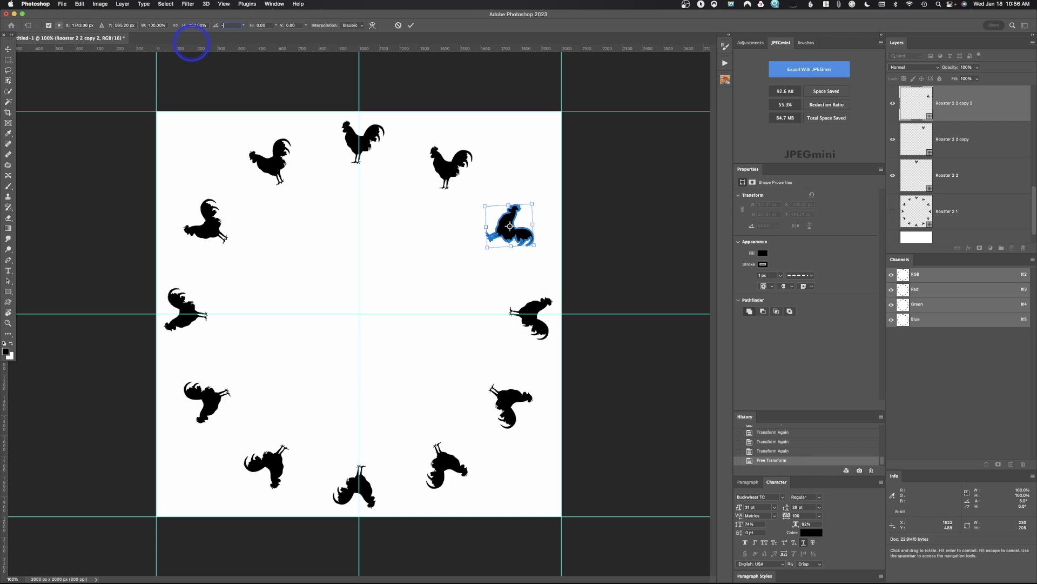
{"action": "type", "text": "60"}
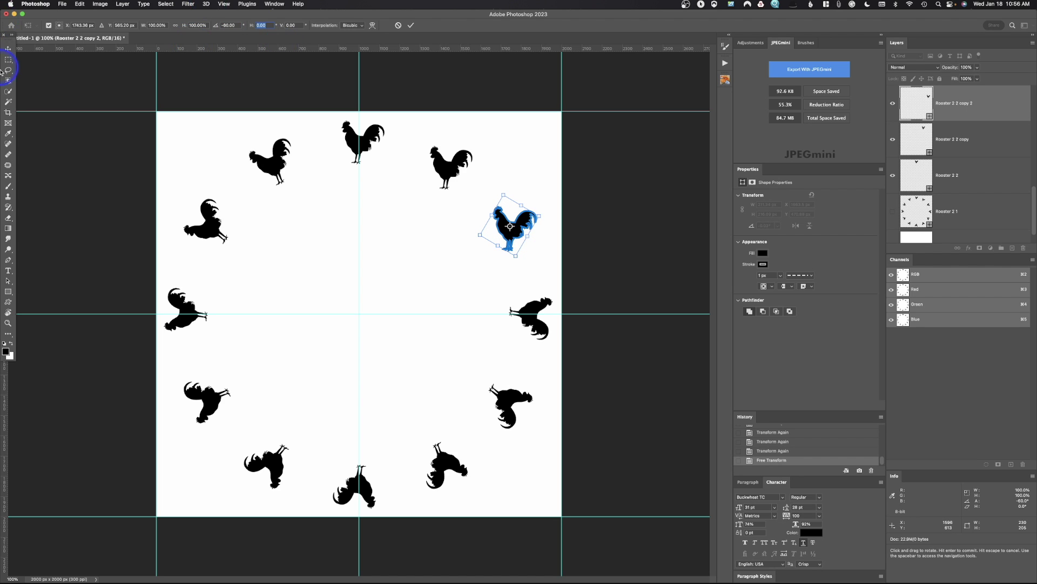
{"action": "left_click", "coordinate": [8, 49]}
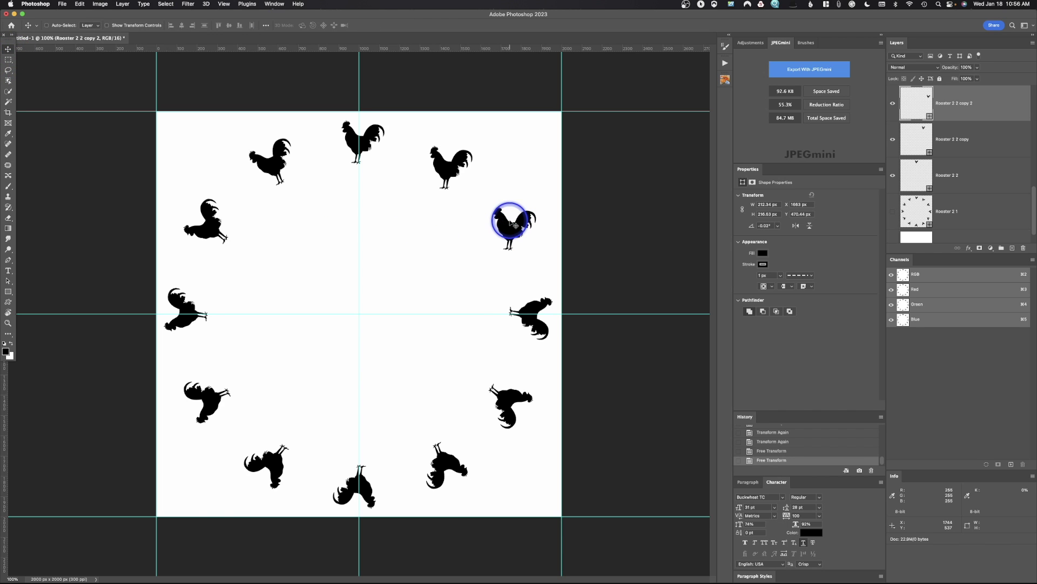
{"action": "left_click_drag", "start_coordinate": [927, 121], "coordinate": [936, 132]}
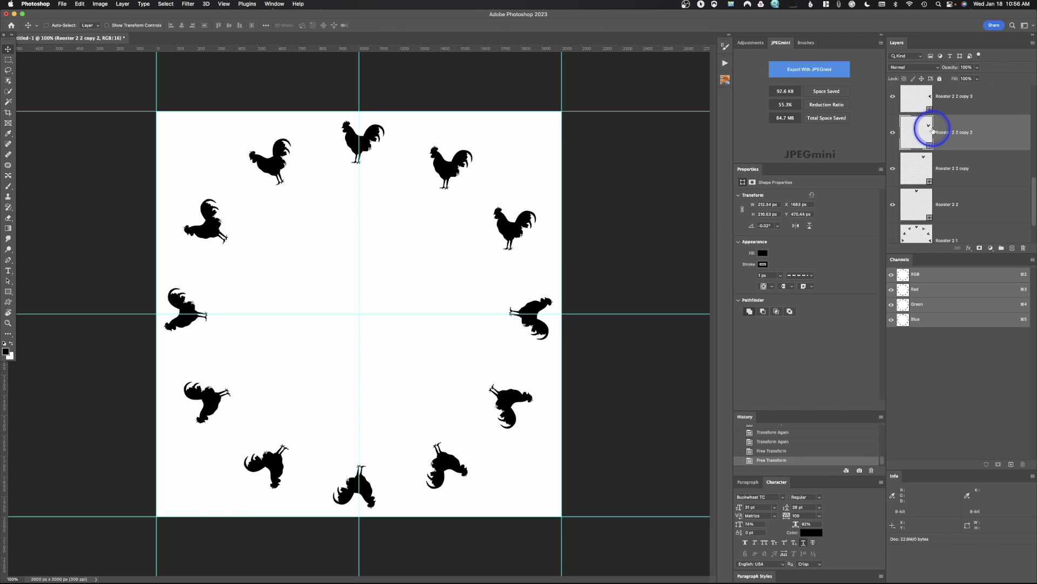
Rotate the three o'clock rooster (Rooster 2 2 copy 3) by -90° to stand it upright
{"action": "left_click", "coordinate": [924, 95]}
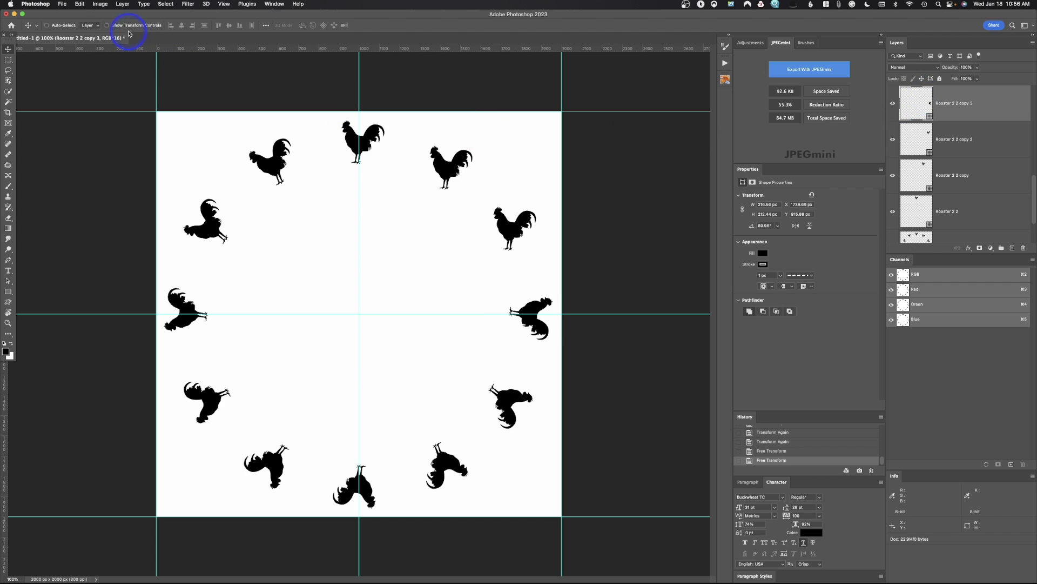
{"action": "key", "text": "super+t"}
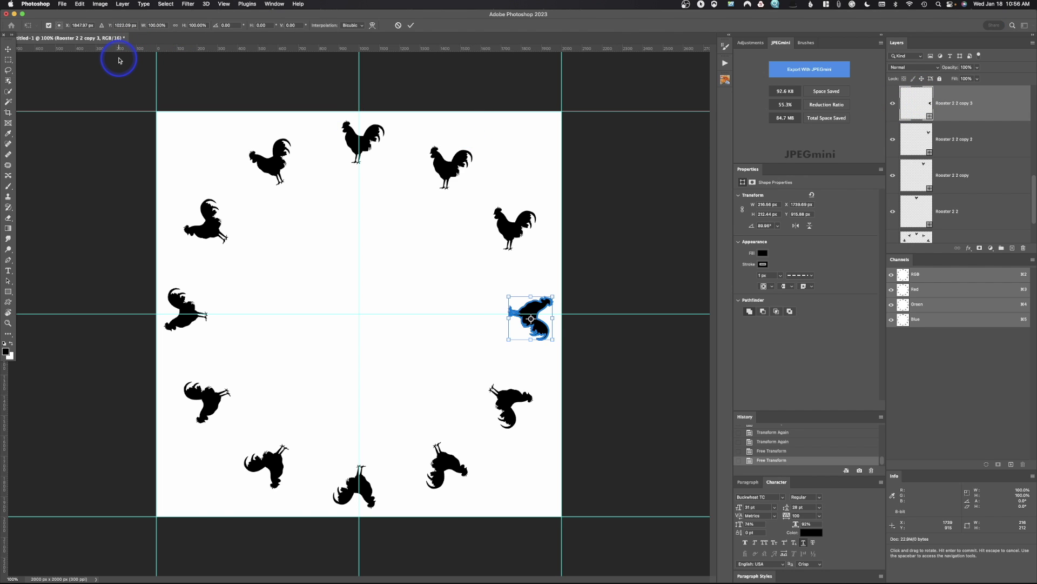
{"action": "left_click", "coordinate": [227, 25]}
{"action": "left_click", "coordinate": [210, 23]}
{"action": "type", "text": "-90"}
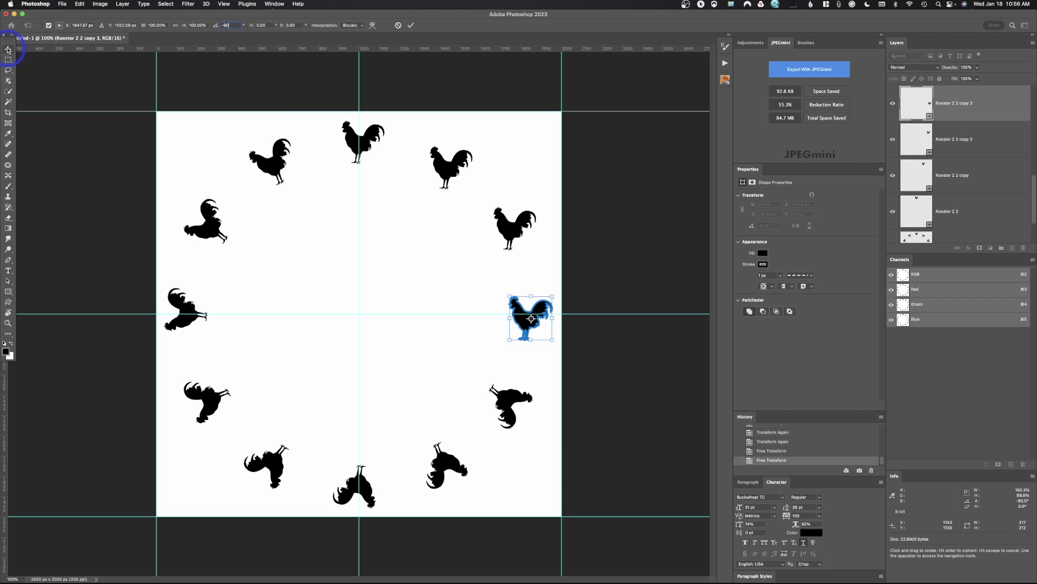
{"action": "key", "text": "Return"}
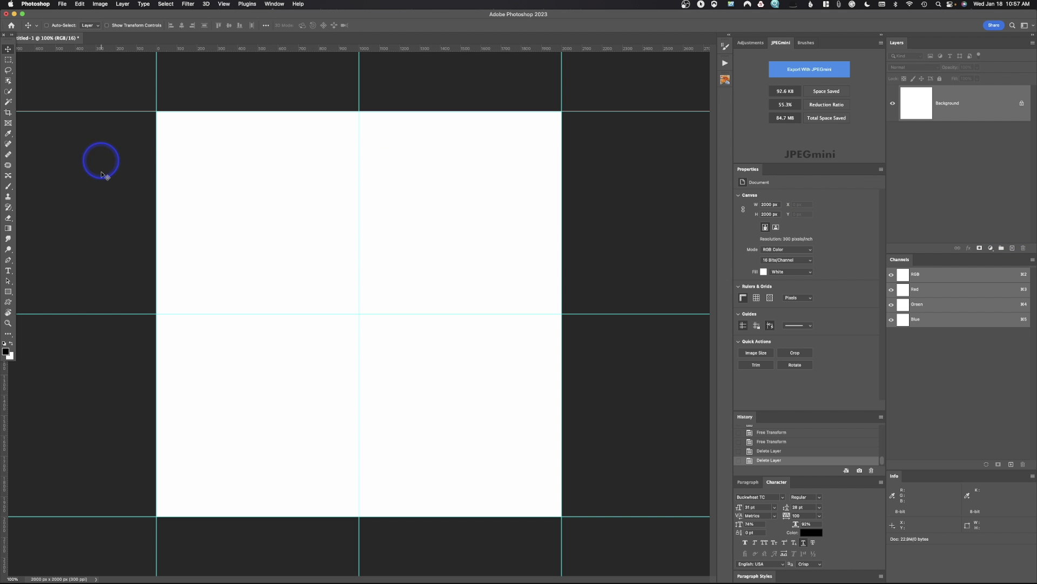
{"action": "left_click", "coordinate": [9, 302]}
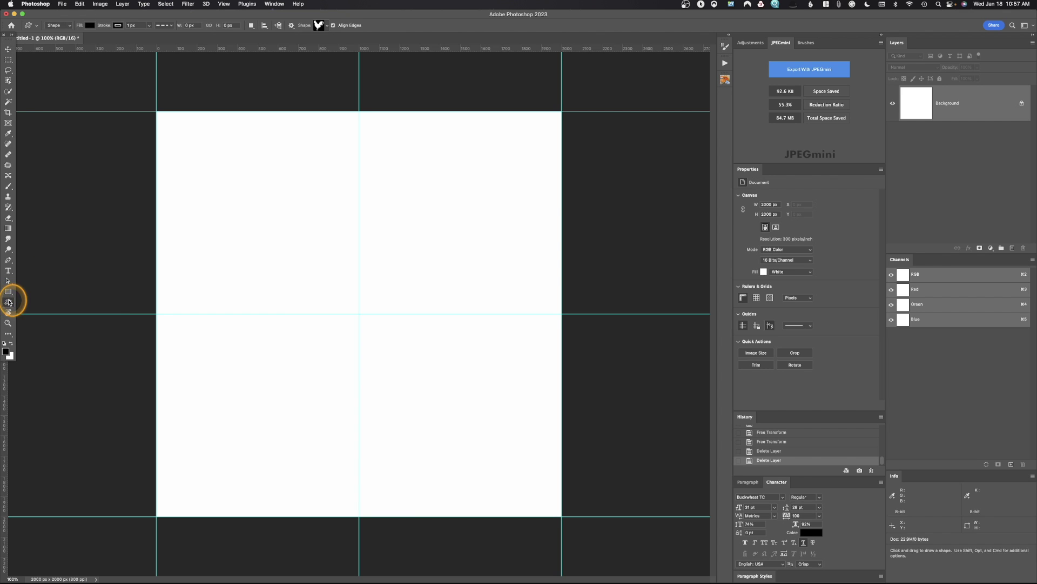
Draw a small black five-petal flower near the top and nudge it onto the vertical centre guide
{"action": "left_click", "coordinate": [324, 27]}
{"action": "scroll", "coordinate": [268, 55], "scroll_direction": "up", "scroll_amount": 10}
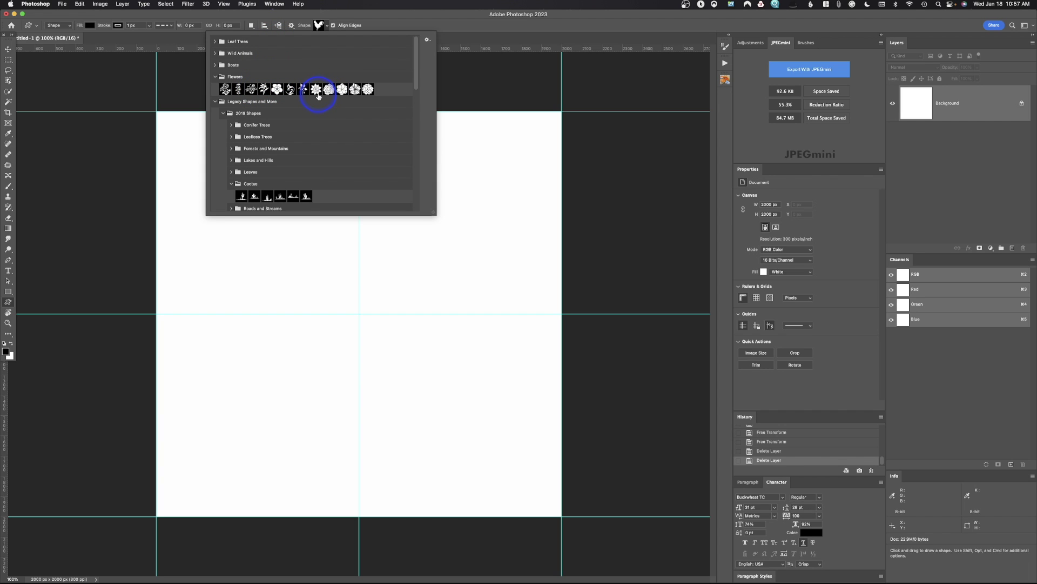
{"action": "left_click", "coordinate": [276, 90]}
{"action": "left_click", "coordinate": [324, 25]}
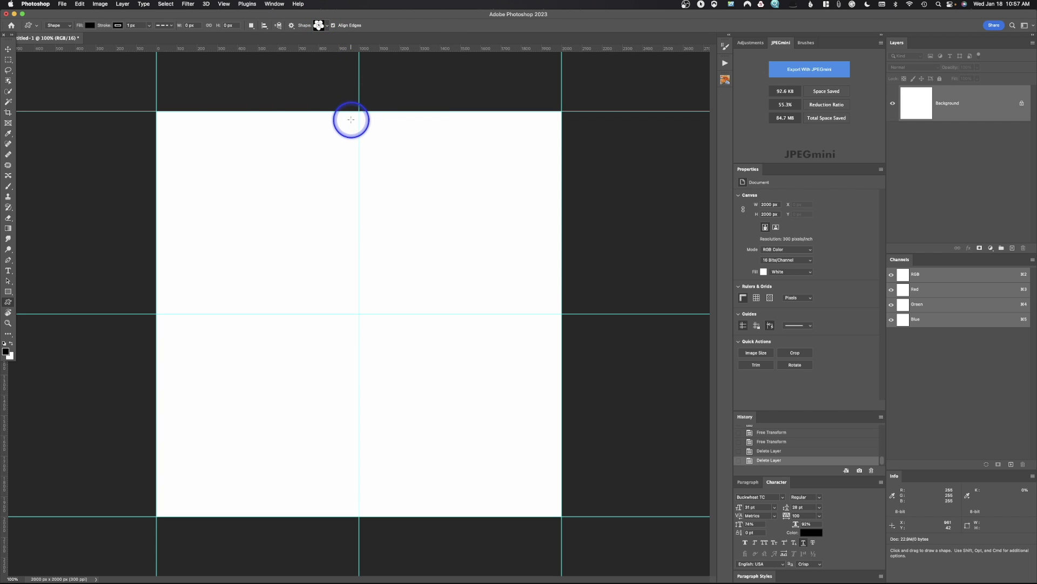
{"action": "left_click_drag", "start_coordinate": [350, 125], "coordinate": [380, 157]}
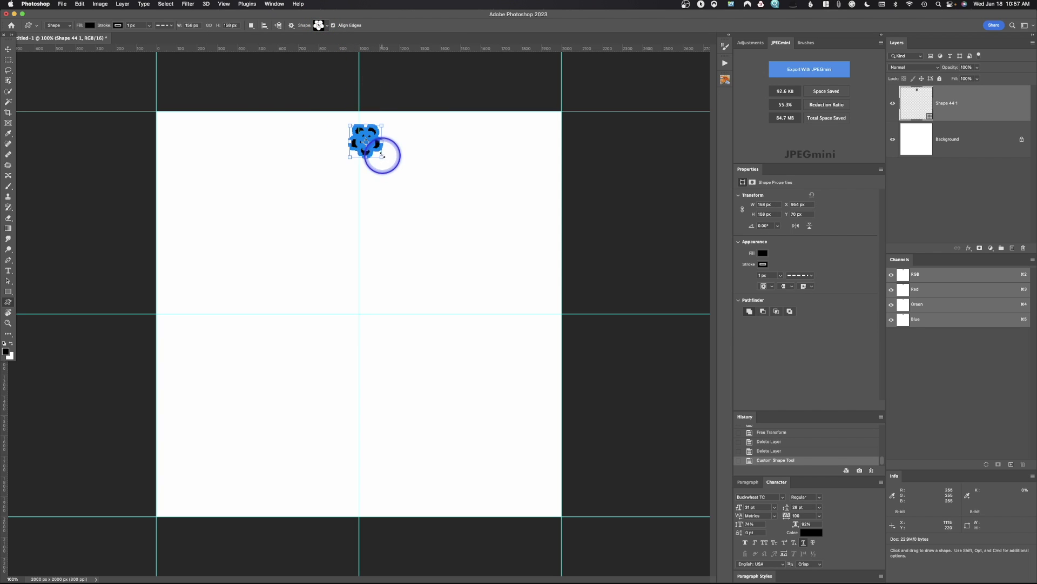
{"action": "left_click", "coordinate": [8, 51]}
{"action": "left_click_drag", "start_coordinate": [372, 142], "coordinate": [365, 140]}
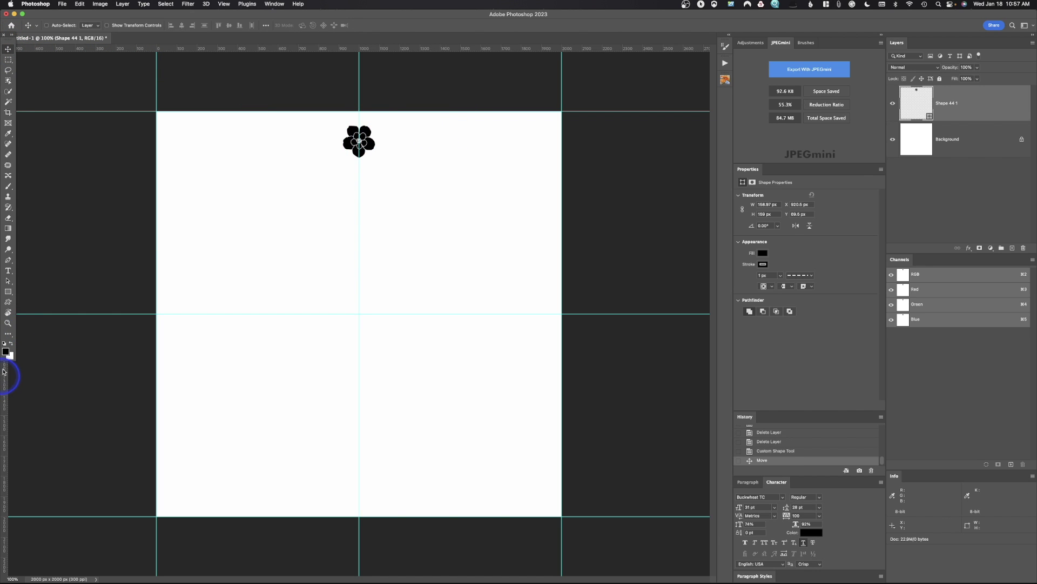
{"action": "left_click", "coordinate": [7, 305]}
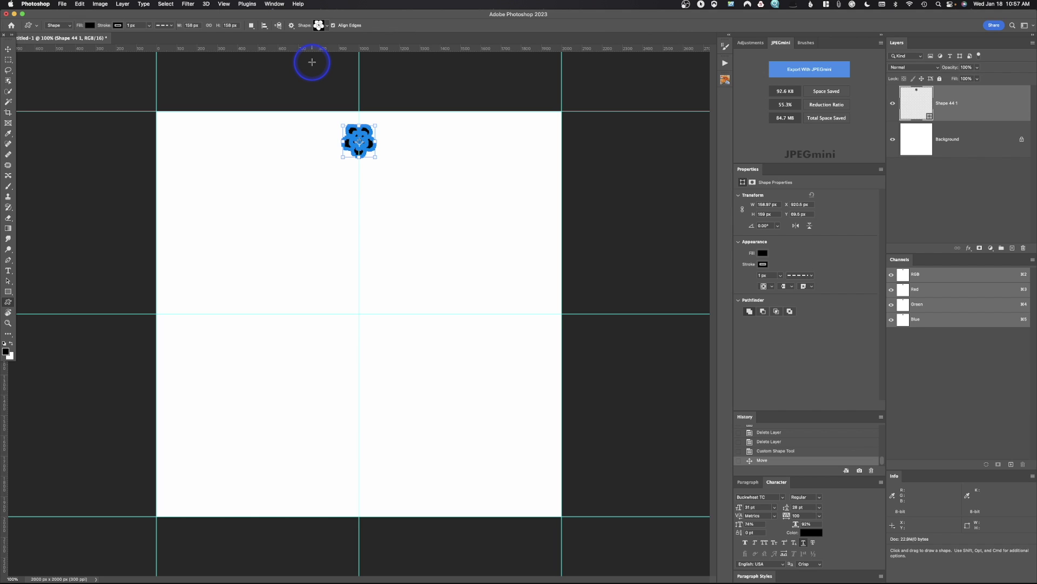
Start transforming a flower copy with its reference point at X 1000 px, Y 1000 px
{"action": "key", "text": "super+t"}
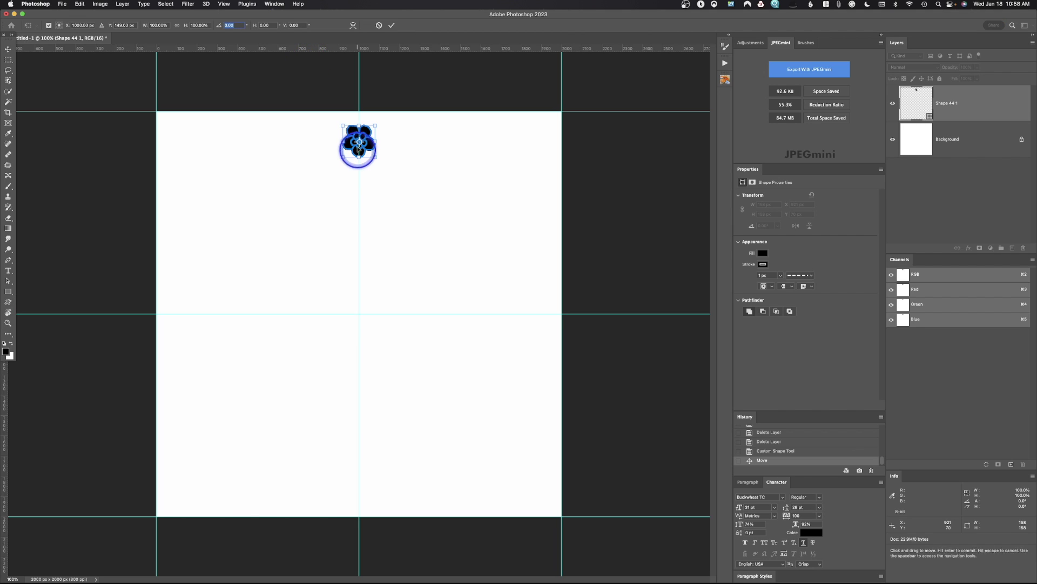
{"action": "left_click_drag", "start_coordinate": [359, 142], "coordinate": [359, 314]}
{"action": "left_click", "coordinate": [86, 26]}
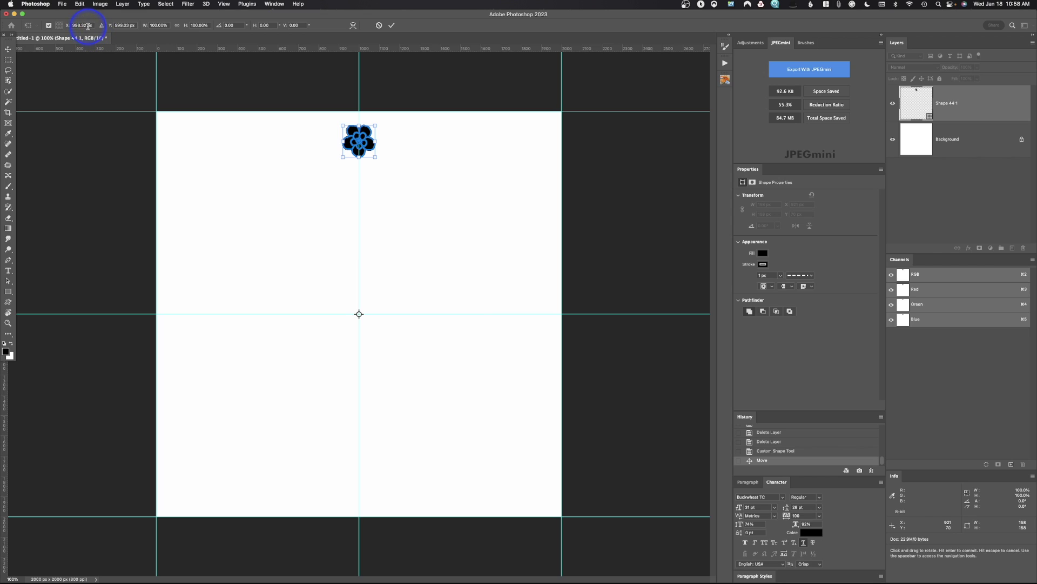
{"action": "double_click", "coordinate": [87, 26]}
{"action": "type", "text": "1000"}
{"action": "left_click", "coordinate": [115, 25]}
{"action": "type", "text": "1000"}
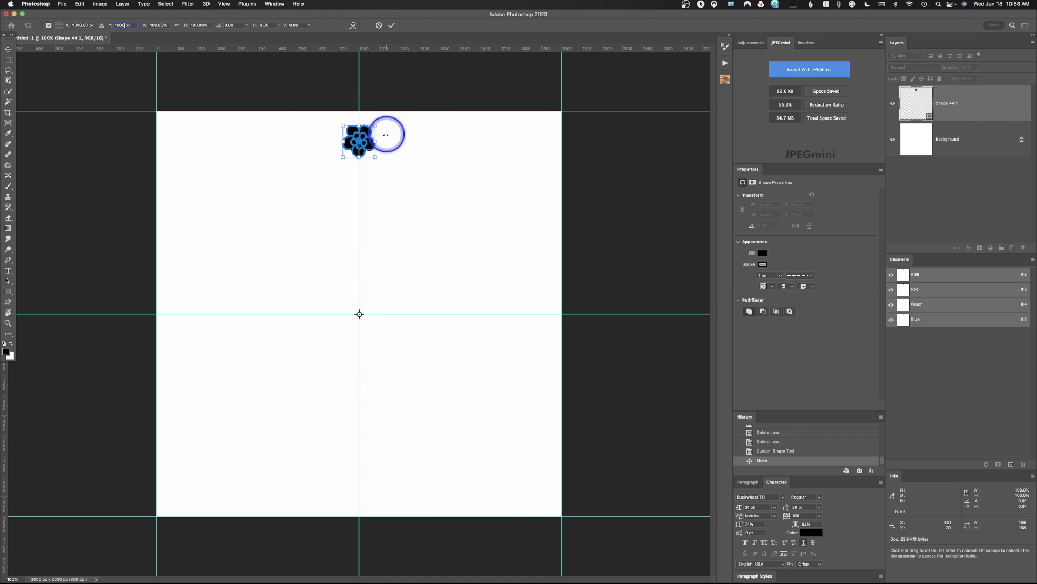
Set the copy's rotation to 15° and linked scale to 95%, and commit it
{"action": "left_click", "coordinate": [228, 26]}
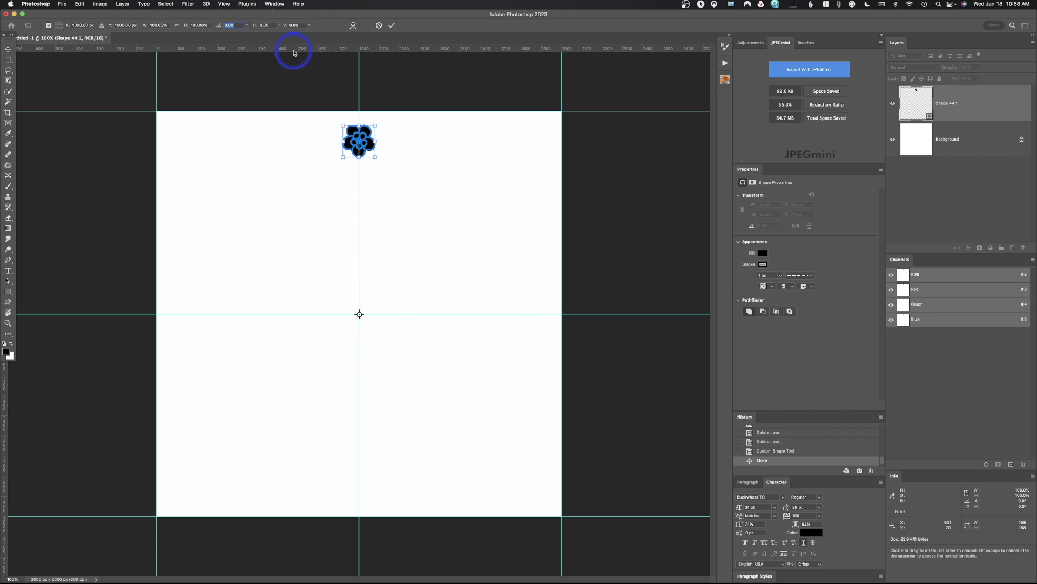
{"action": "type", "text": "30"}
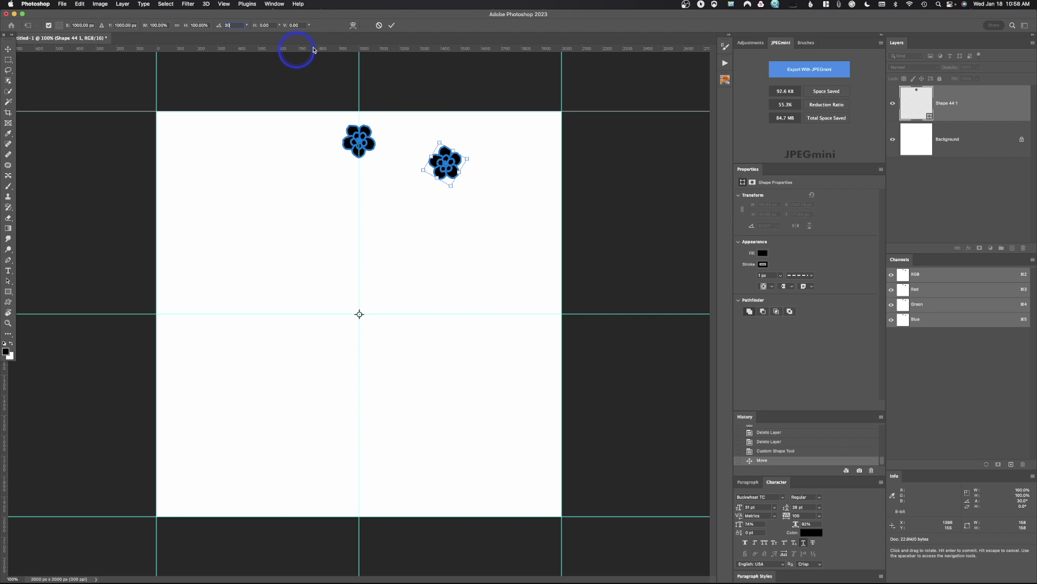
{"action": "left_click_drag", "start_coordinate": [446, 163], "coordinate": [447, 169]}
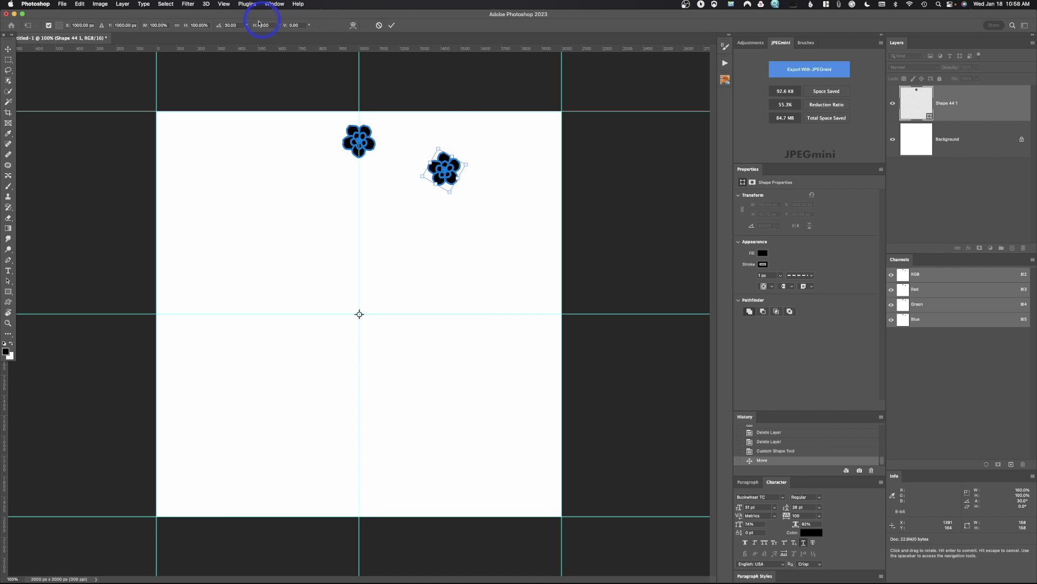
{"action": "left_click", "coordinate": [236, 26]}
{"action": "type", "text": "15"}
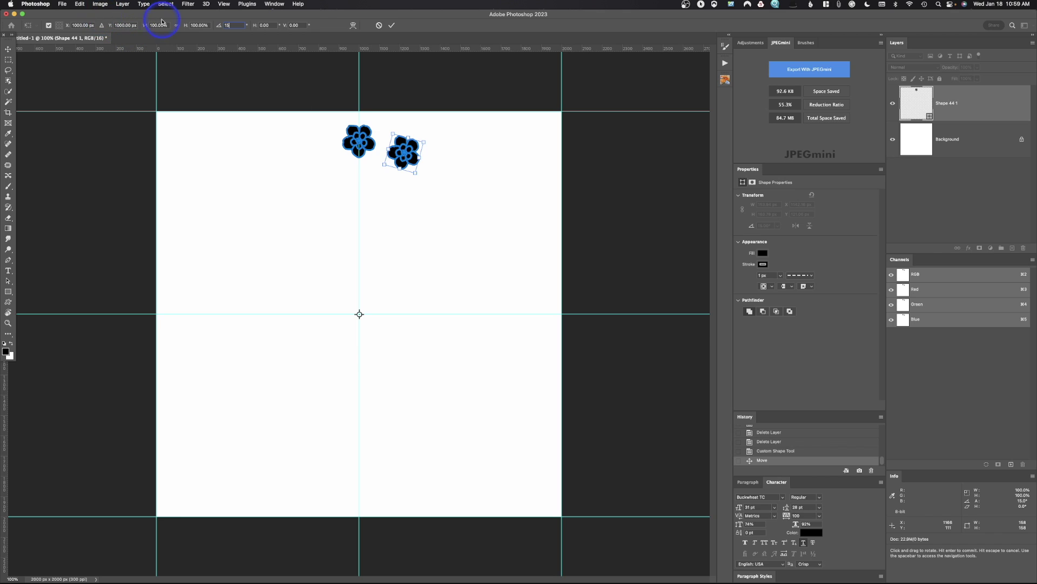
{"action": "left_click", "coordinate": [178, 26]}
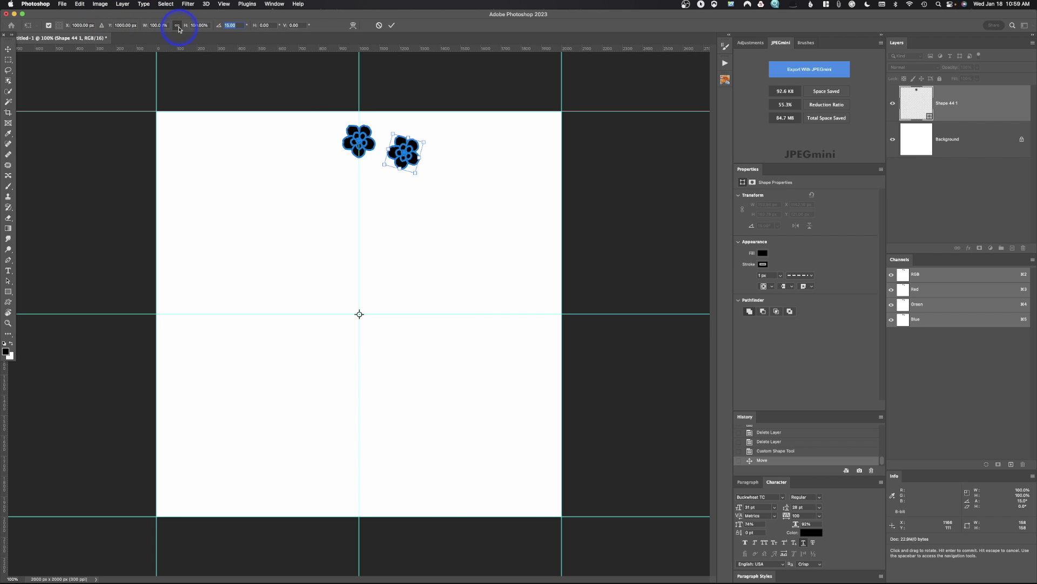
{"action": "left_click", "coordinate": [205, 26]}
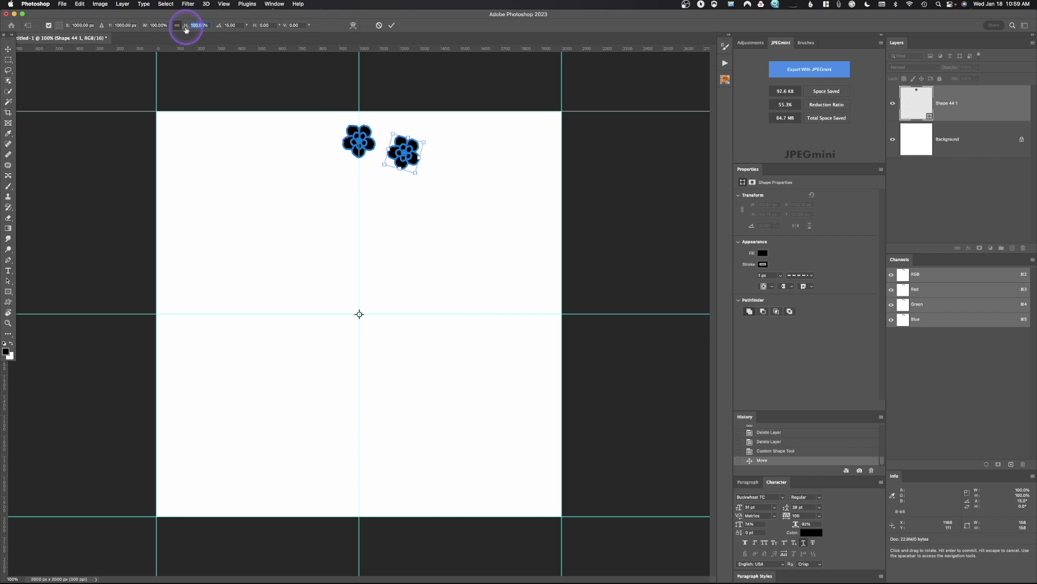
{"action": "type", "text": "95"}
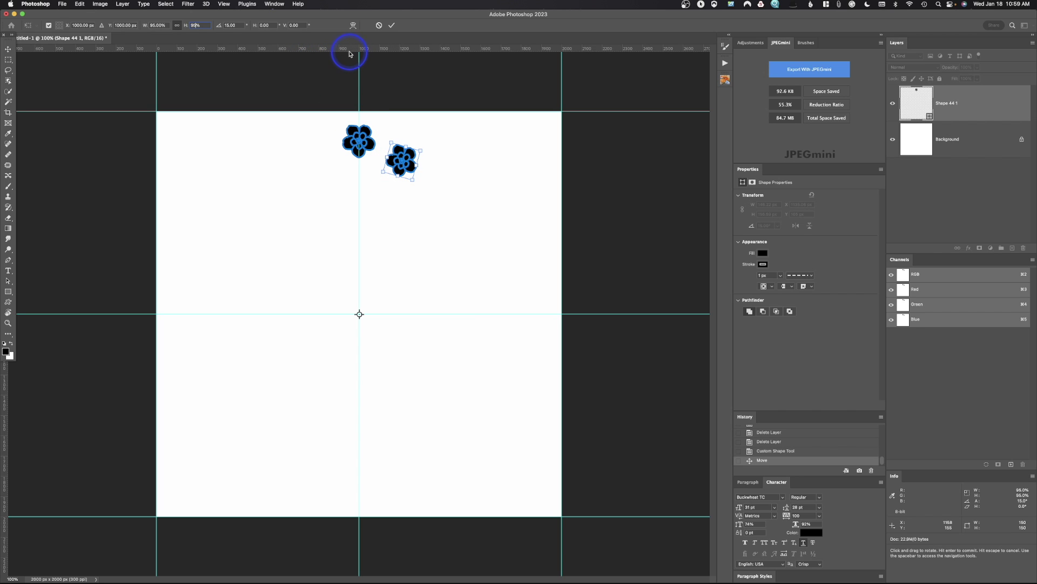
{"action": "left_click", "coordinate": [392, 25]}
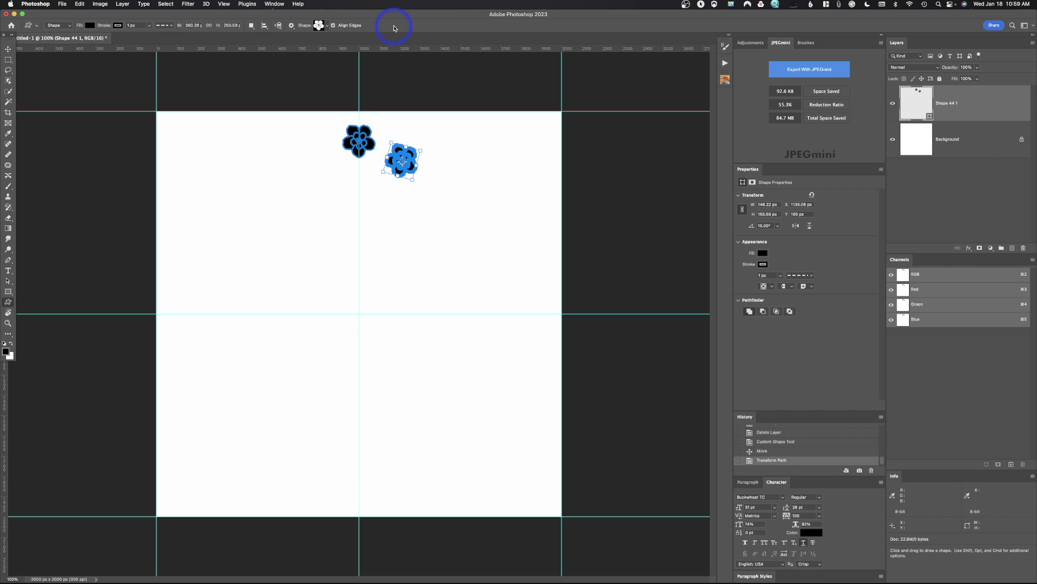
Repeat the 15°, 95% flower copy ten times so smaller flowers curl inward toward the centre
{"action": "key", "text": "alt+shift+super+t"}
{"action": "key", "text": "alt+shift+super+t"}
{"action": "key", "text": "alt+shift+super+t"}
{"action": "key", "text": "alt+shift+super+t"}
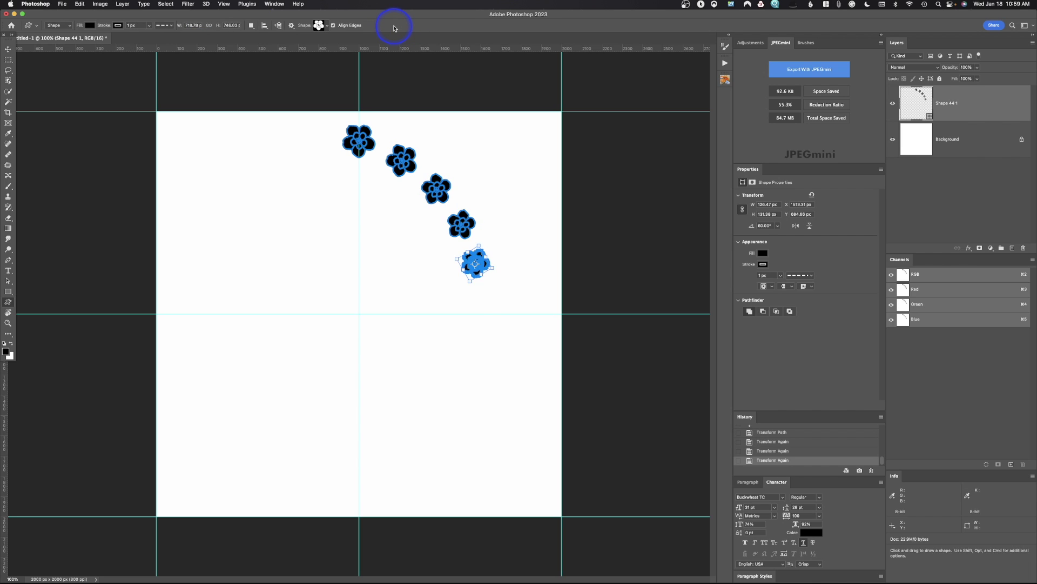
{"action": "key", "text": "alt+shift+super+t"}
{"action": "key", "text": "alt+shift+super+t"}
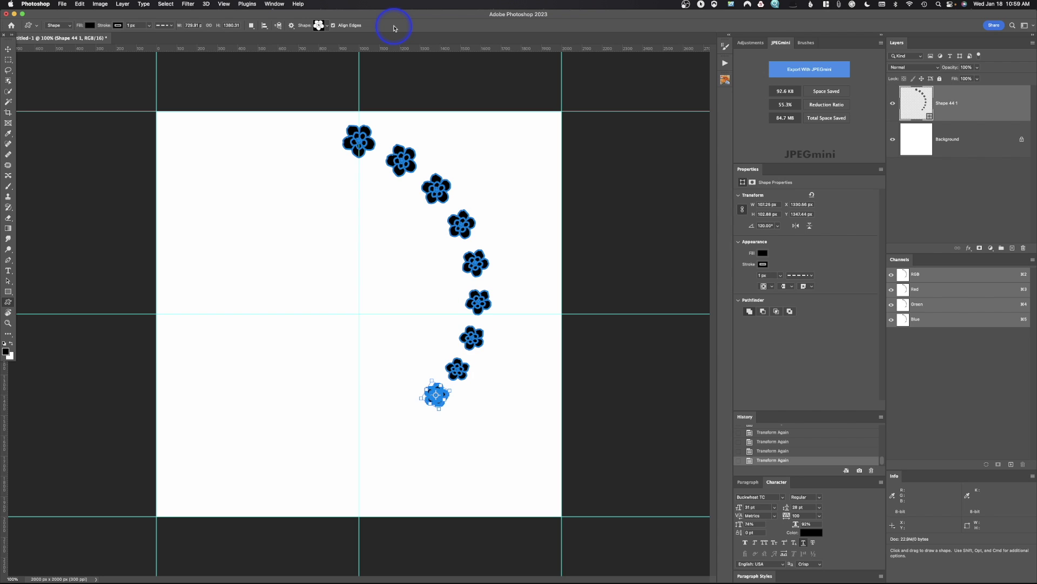
{"action": "key", "text": "super+alt+shift+t"}
{"action": "key", "text": "super+alt+shift+t"}
{"action": "key", "text": "super+alt+shift+t"}
{"action": "key", "text": "super+alt+shift+t"}
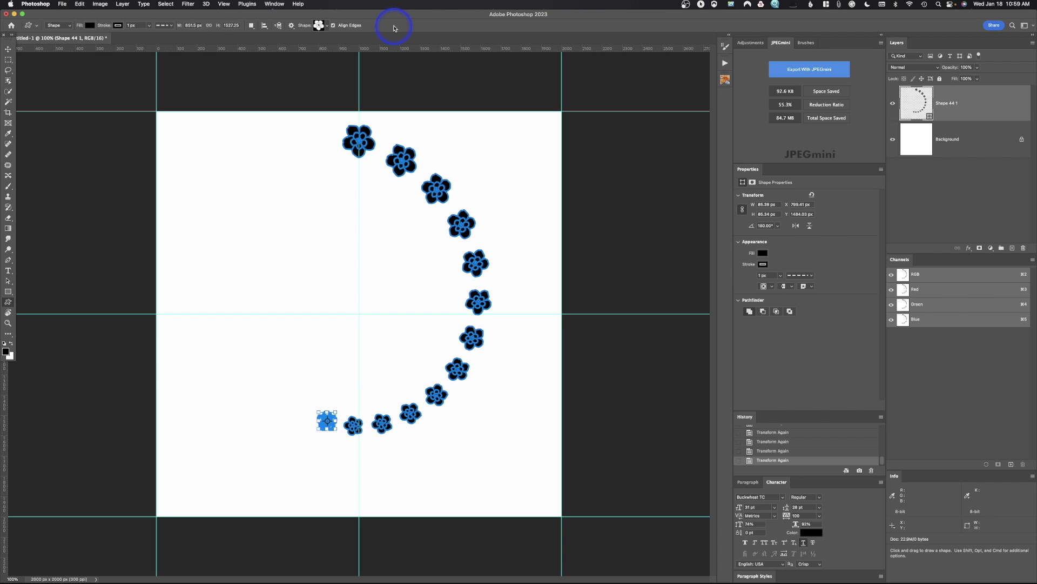
{"action": "key", "text": "super+alt+shift+t"}
{"action": "key", "text": "super+alt+shift+t"}
{"action": "key", "text": "super+alt+shift+t"}
{"action": "key", "text": "super+alt+shift+t"}
{"action": "key", "text": "super+alt+shift+t"}
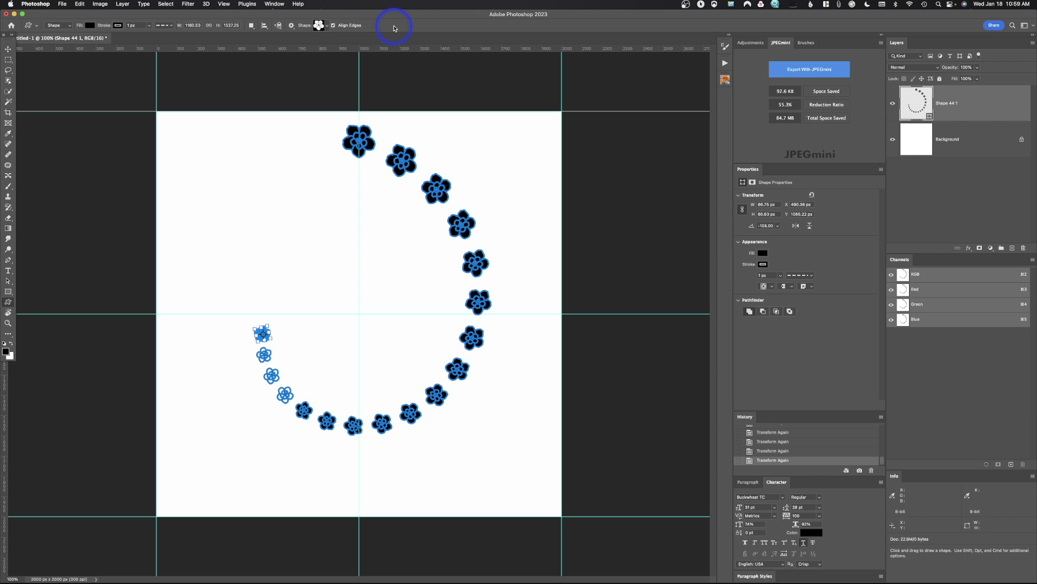
{"action": "key", "text": "super+alt+shift+t"}
{"action": "key", "text": "super+alt+shift+t"}
{"action": "key", "text": "super+alt+shift+t"}
{"action": "key", "text": "super+alt+shift+t"}
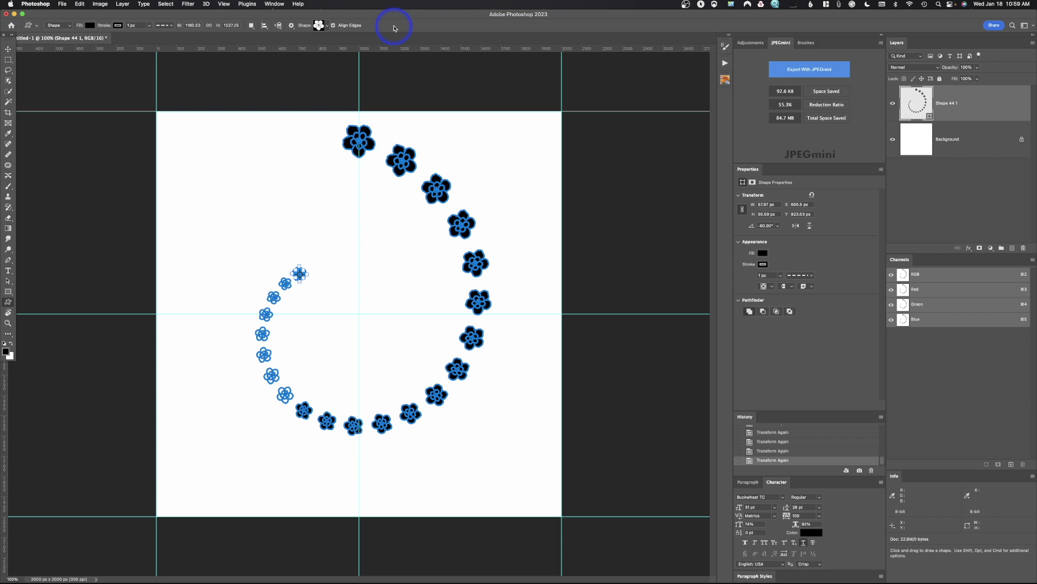
{"action": "key", "text": "super+alt+shift+t"}
{"action": "key", "text": "super+alt+shift+t"}
{"action": "key", "text": "super+alt+shift+t"}
{"action": "key", "text": "super+alt+shift+t"}
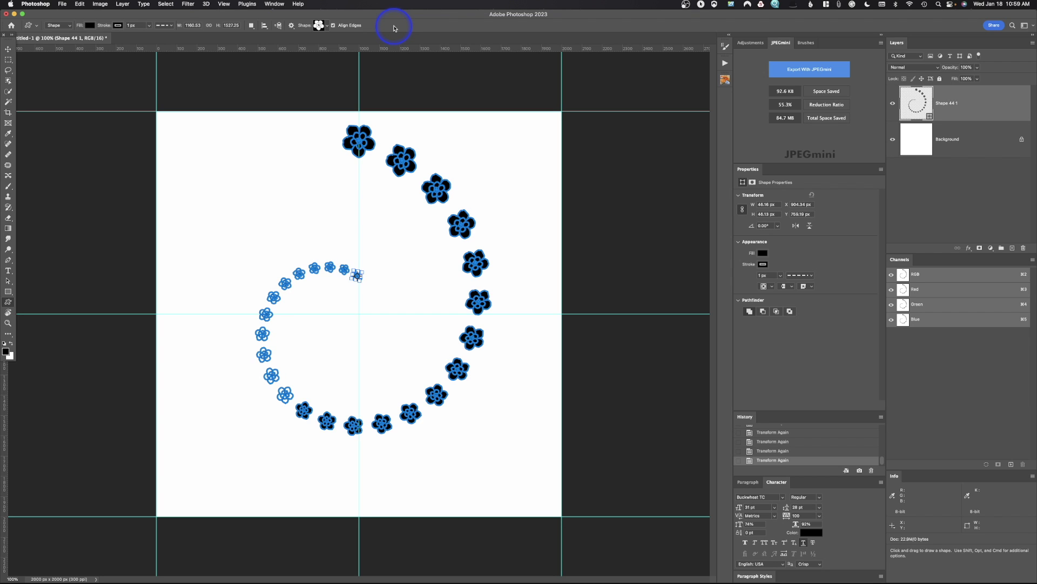
{"action": "key", "text": "super+alt+shift+t"}
{"action": "key", "text": "super+alt+shift+t"}
{"action": "key", "text": "super+alt+shift+t"}
{"action": "key", "text": "super+alt+shift+t"}
{"action": "key", "text": "super+alt+shift+t"}
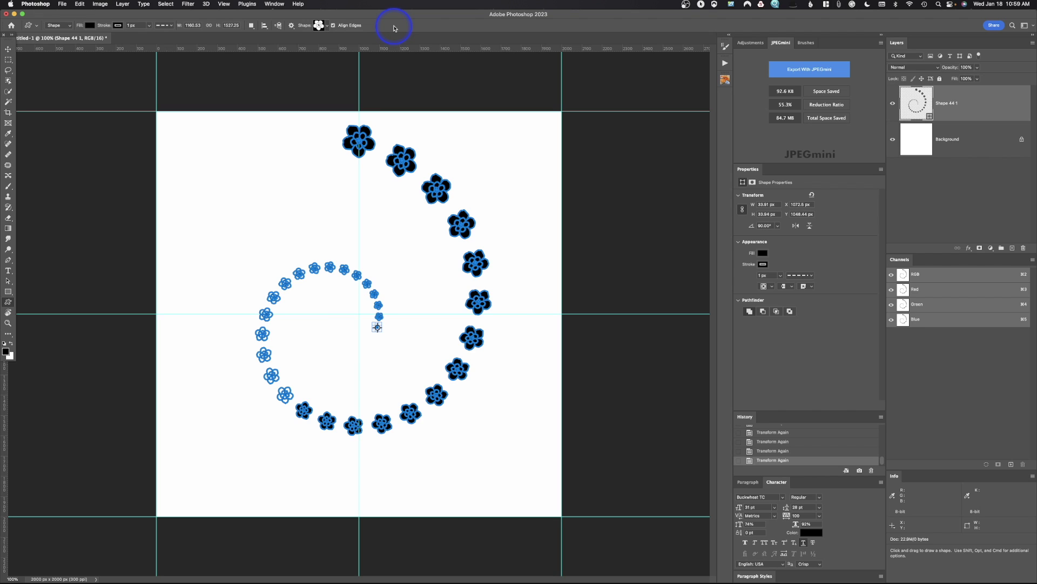
{"action": "key", "text": "super+alt+shift+t"}
{"action": "key", "text": "super+alt+shift+t"}
{"action": "key", "text": "super+alt+shift+t"}
{"action": "key", "text": "super+alt+shift+t"}
{"action": "key", "text": "super+alt+shift+t"}
{"action": "key", "text": "super+alt+shift+t"}
{"action": "key", "text": "super+alt+shift+t"}
{"action": "key", "text": "super+alt+shift+t"}
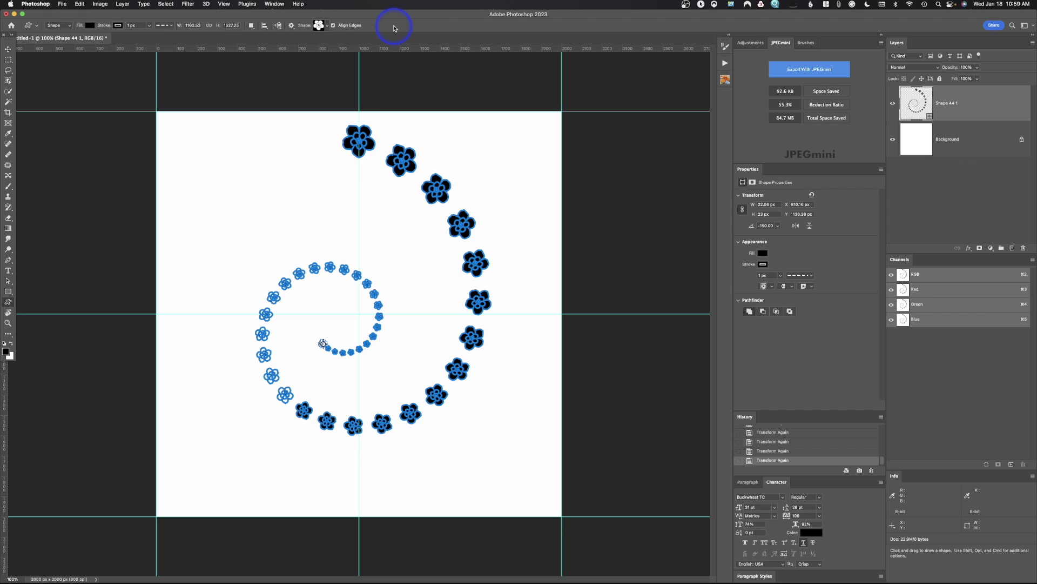
{"action": "key", "text": "super+alt+shift+t"}
{"action": "key", "text": "super+alt+shift+t"}
{"action": "key", "text": "super+alt+shift+t"}
{"action": "key", "text": "super+alt+shift+t"}
{"action": "key", "text": "super+alt+shift+t"}
{"action": "key", "text": "super+alt+shift+t"}
{"action": "key", "text": "super+alt+shift+t"}
{"action": "key", "text": "super+alt+shift+t"}
{"action": "key", "text": "super+alt+shift+t"}
{"action": "key", "text": "super+alt+shift+t"}
{"action": "key", "text": "super+alt+shift+t"}
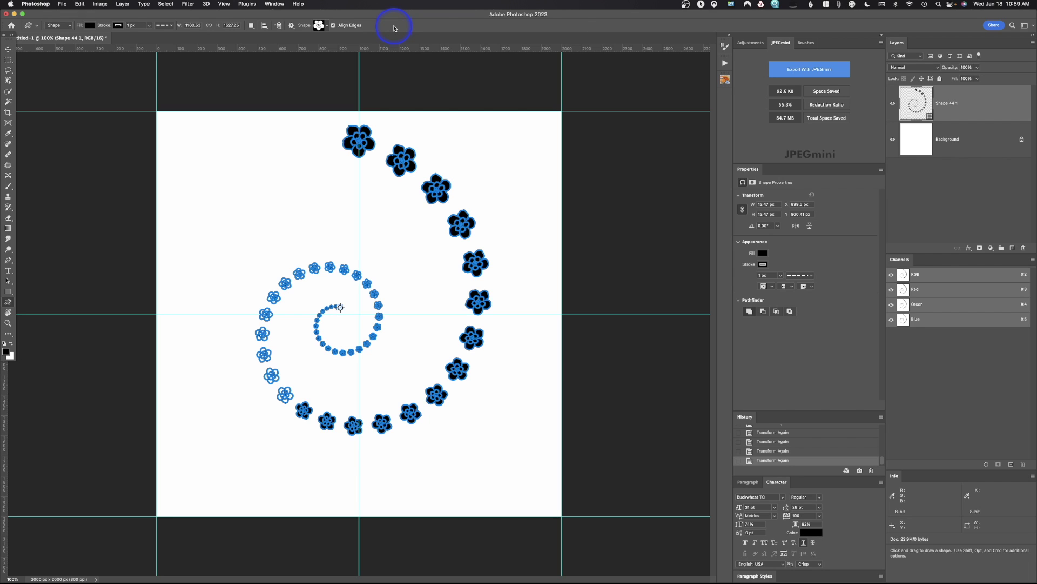
{"action": "key", "text": "super+alt+shift+t"}
{"action": "key", "text": "super+alt+shift+t"}
{"action": "key", "text": "super+alt+shift+t"}
{"action": "key", "text": "super+alt+shift+t"}
{"action": "key", "text": "super+alt+shift+t"}
{"action": "key", "text": "super+alt+shift+t"}
{"action": "key", "text": "super+alt+shift+t"}
Add three final tiny flowers at the spiral's centre, then switch to the Move tool
{"action": "key", "text": "super+alt+shift+t"}
{"action": "key", "text": "super+alt+shift+t"}
{"action": "key", "text": "super+alt+shift+t"}
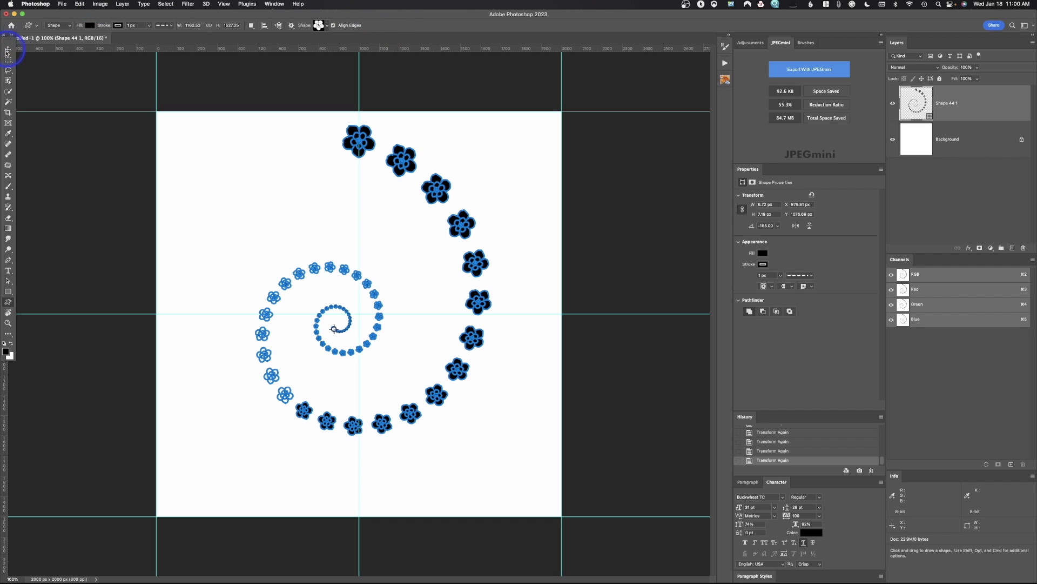
{"action": "key", "text": "super+alt+shift+t"}
{"action": "key", "text": "super+alt+shift+t"}
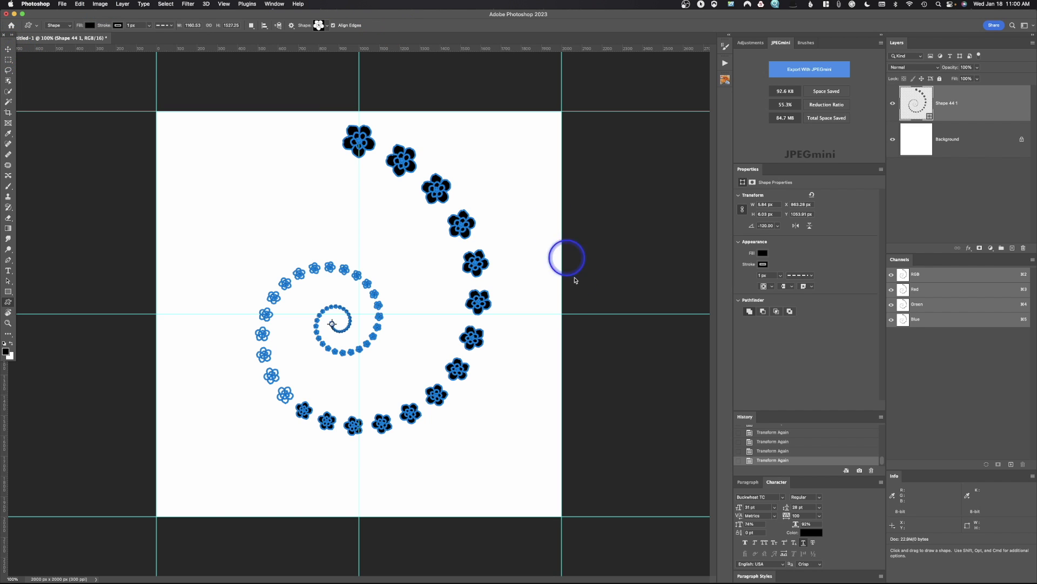
{"action": "key", "text": "super+alt+shift+t"}
{"action": "key", "text": "super+alt+shift+t"}
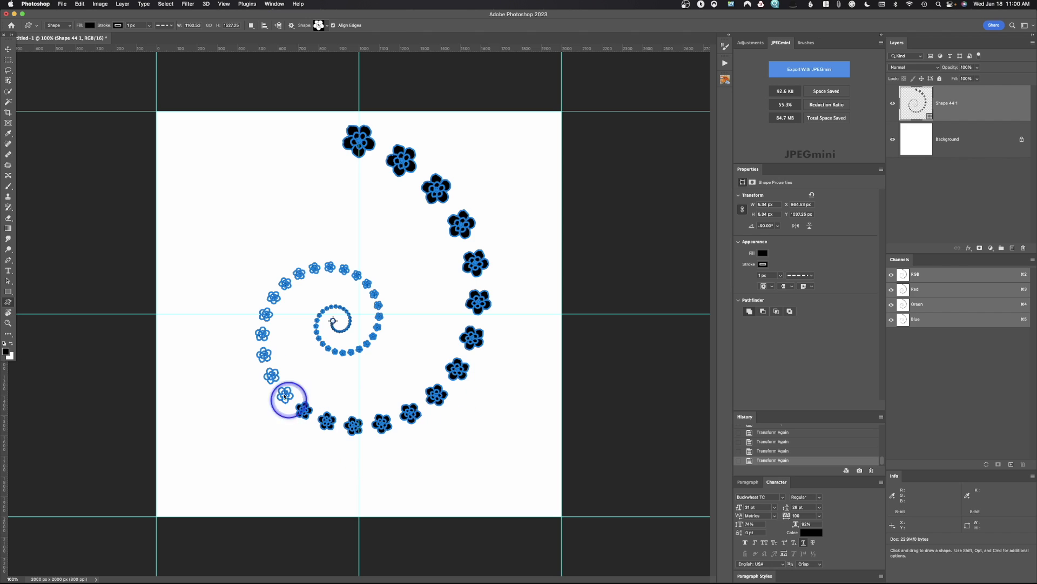
{"action": "key", "text": "super+alt+shift+t"}
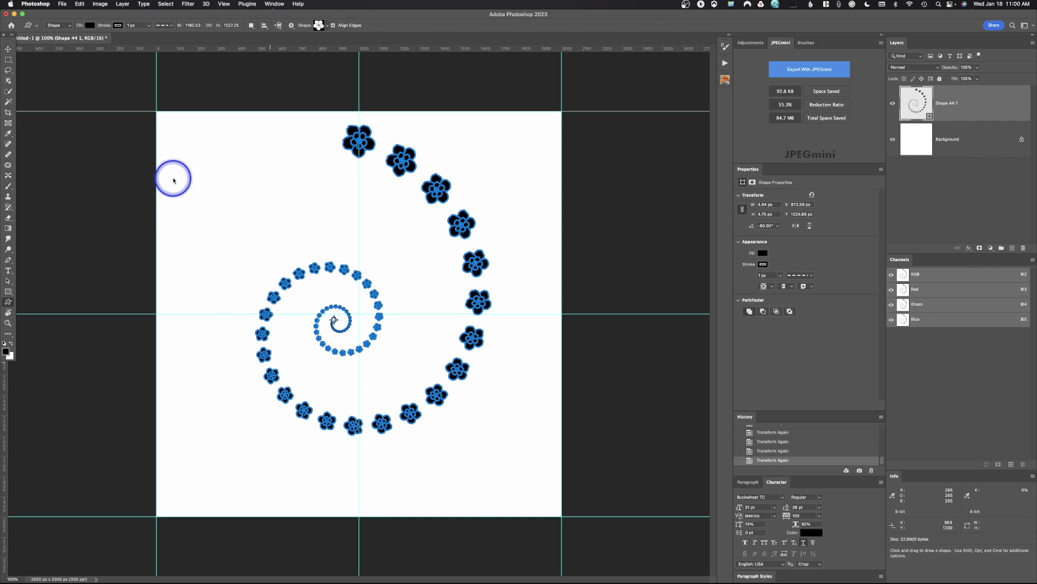
{"action": "key", "text": "v"}
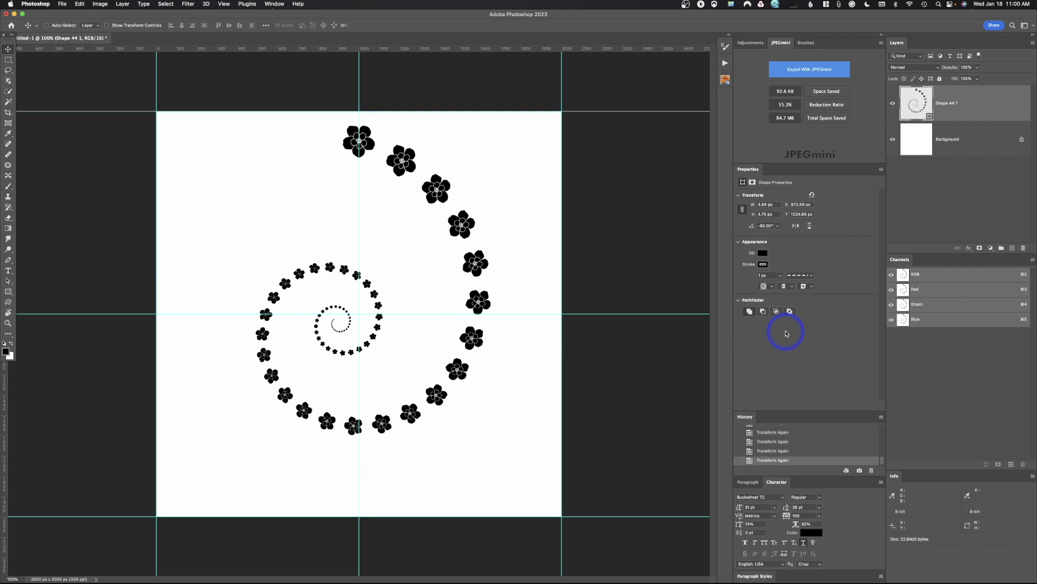